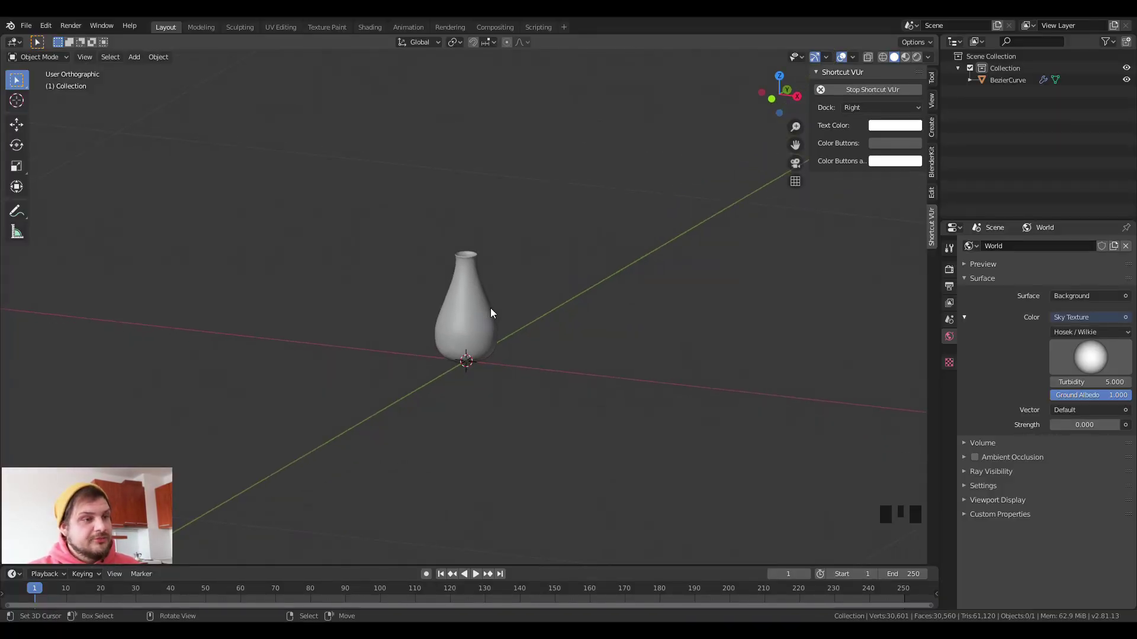
Inspect the vase from several angles in perspective, orthographic, material preview and solid shading
{"action": "scroll", "coordinate": [495, 308], "scroll_direction": "up", "scroll_amount": 4}
{"action": "middle_click_drag", "start_coordinate": [499, 317], "coordinate": [484, 339]}
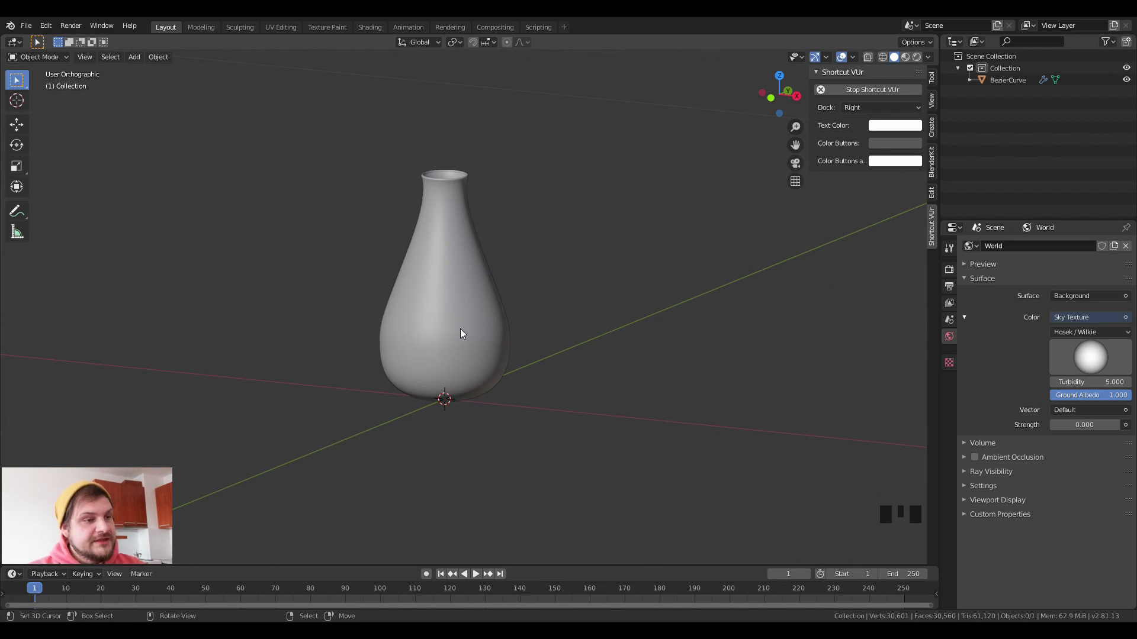
{"action": "key", "text": "KP_5"}
{"action": "scroll", "coordinate": [459, 335], "scroll_direction": "down", "scroll_amount": 3}
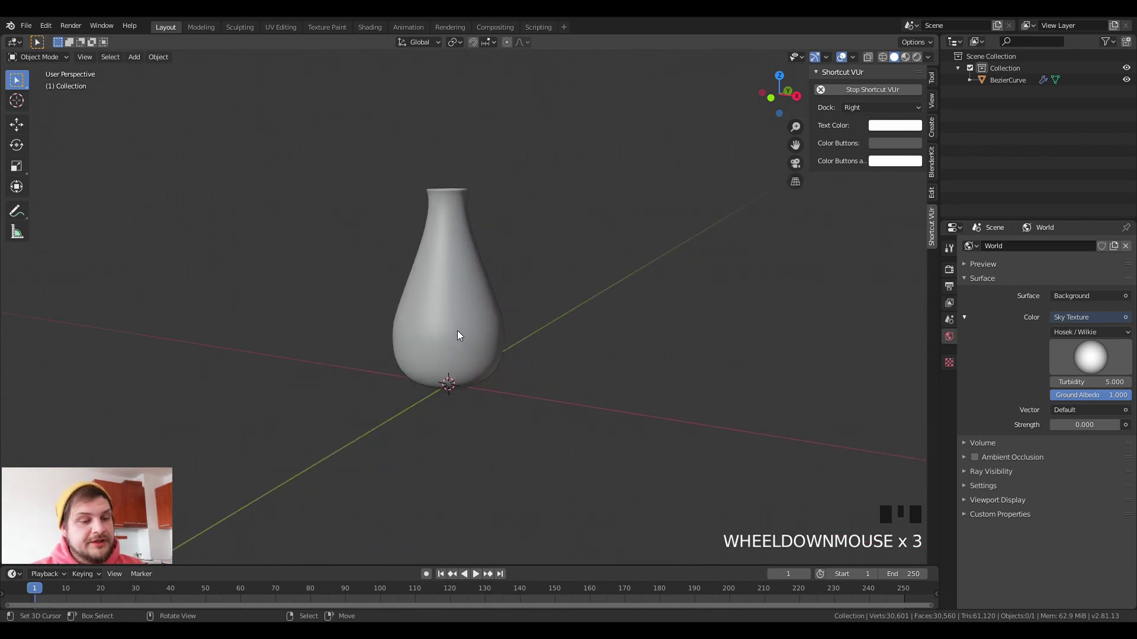
{"action": "key", "text": "KP_5"}
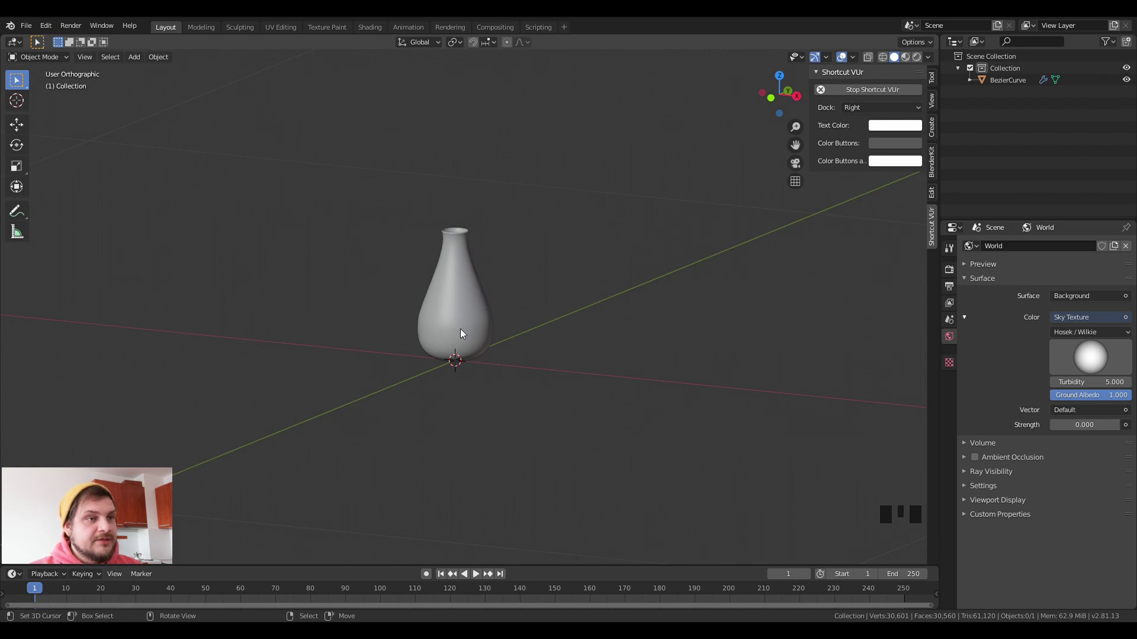
{"action": "scroll", "coordinate": [474, 327], "scroll_direction": "up", "scroll_amount": 1}
{"action": "left_click", "coordinate": [905, 57]}
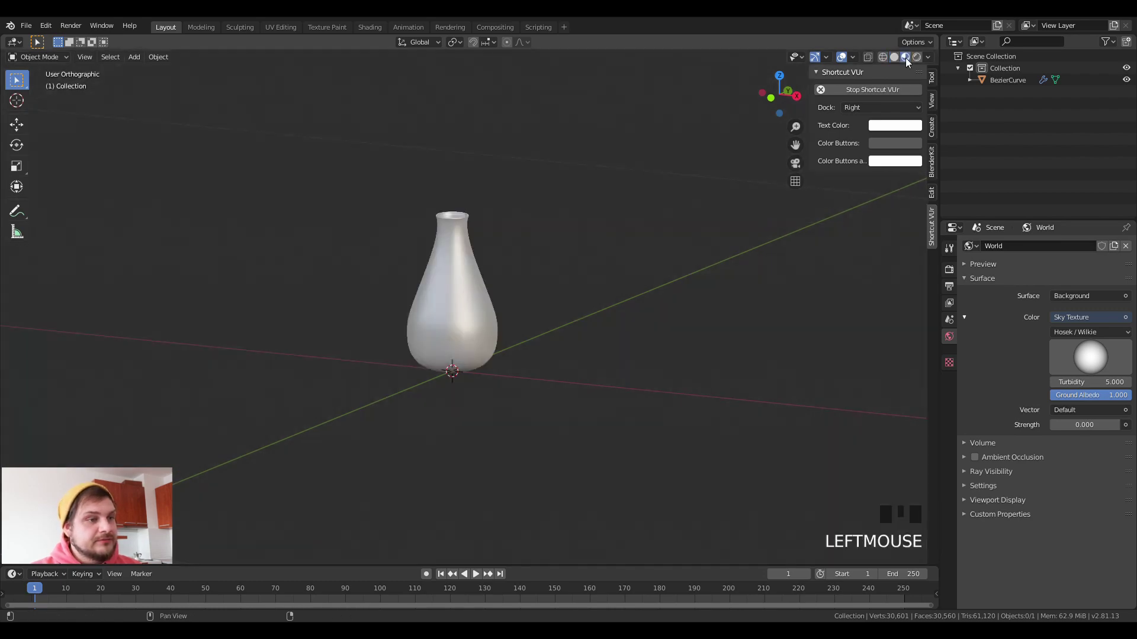
{"action": "middle_click_drag", "start_coordinate": [547, 304], "coordinate": [508, 325]}
{"action": "scroll", "coordinate": [473, 342], "scroll_direction": "up", "scroll_amount": 4}
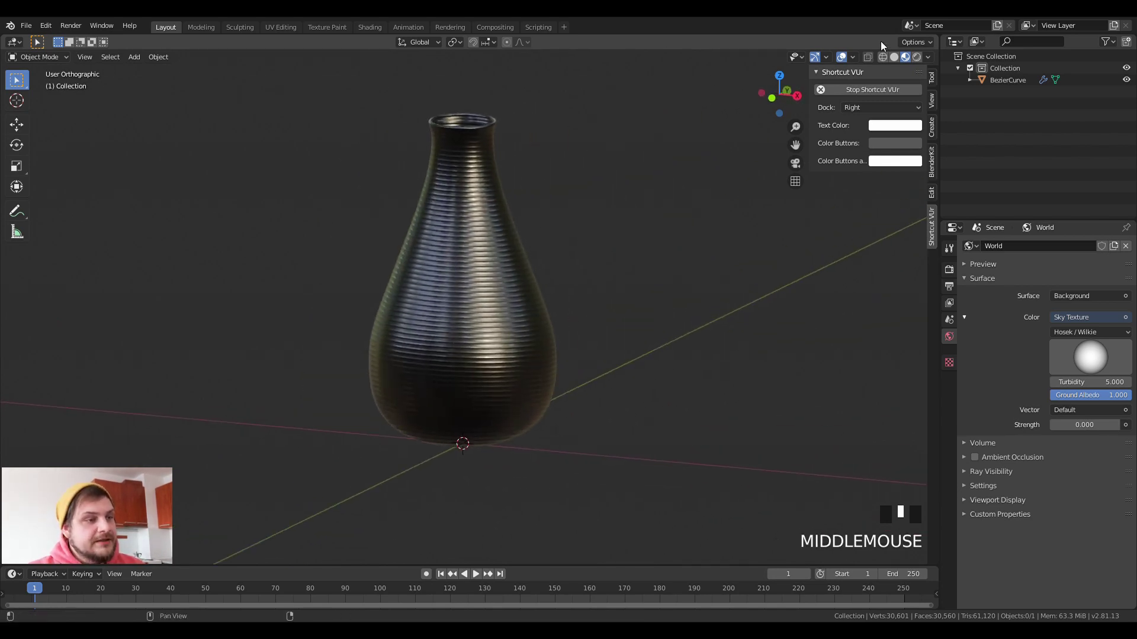
{"action": "left_click", "coordinate": [893, 59]}
{"action": "middle_click_drag", "start_coordinate": [630, 328], "coordinate": [603, 307]}
{"action": "scroll", "coordinate": [609, 308], "scroll_direction": "down", "scroll_amount": 5}
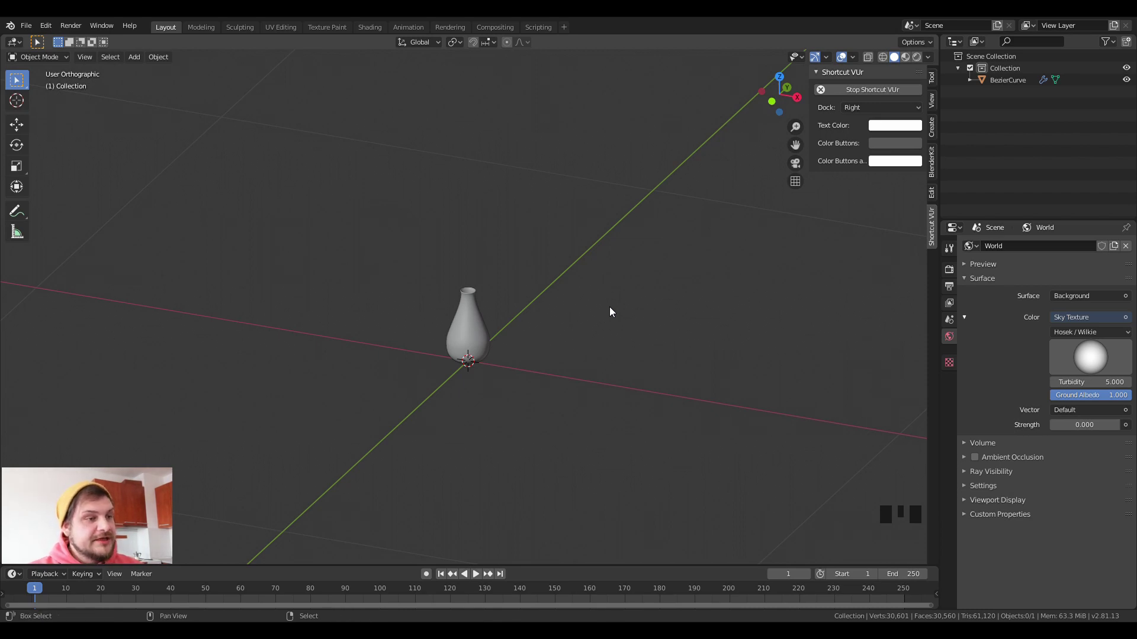
Add a plane named 'background' and scale it to half size
{"action": "key", "text": "shift+a"}
{"action": "mouse_move", "coordinate": [610, 308]}
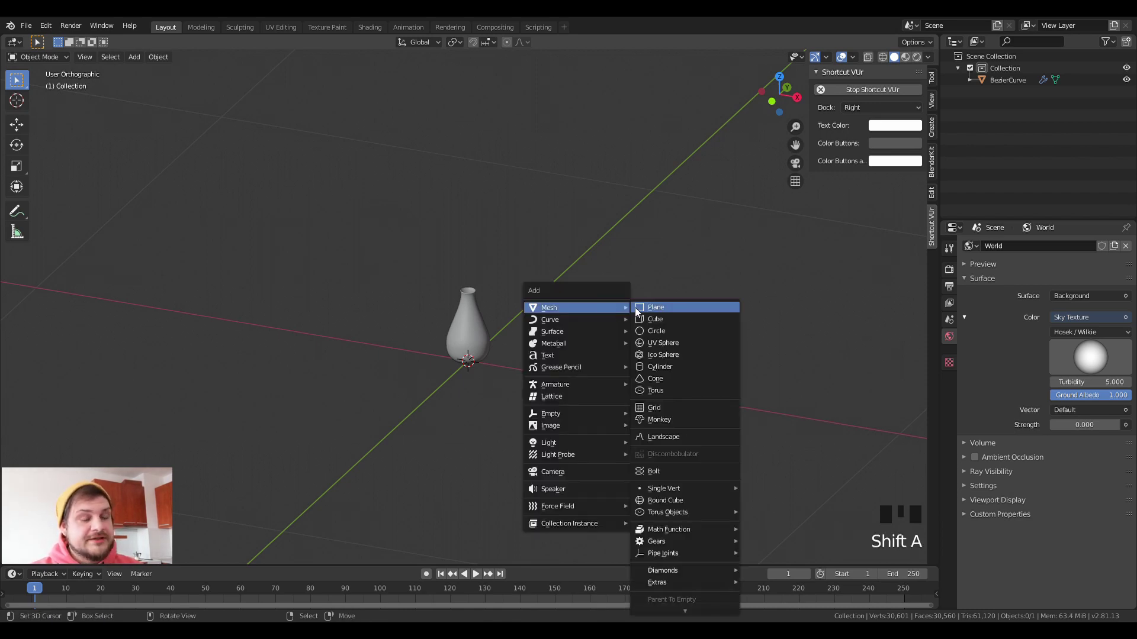
{"action": "left_click", "coordinate": [638, 307]}
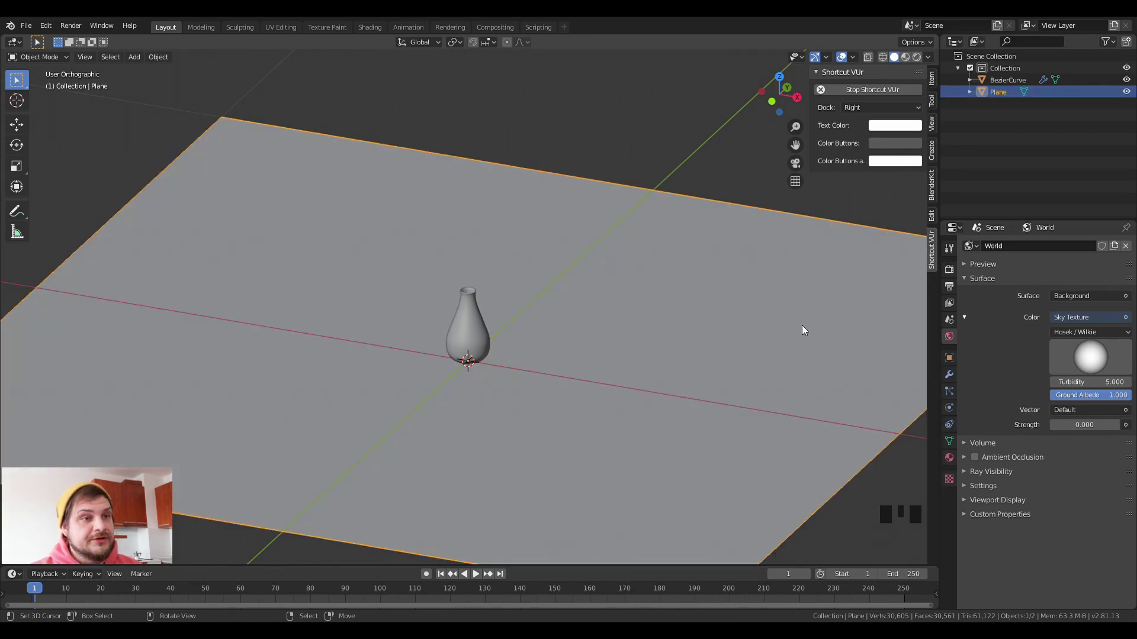
{"action": "triple_click", "coordinate": [1003, 93]}
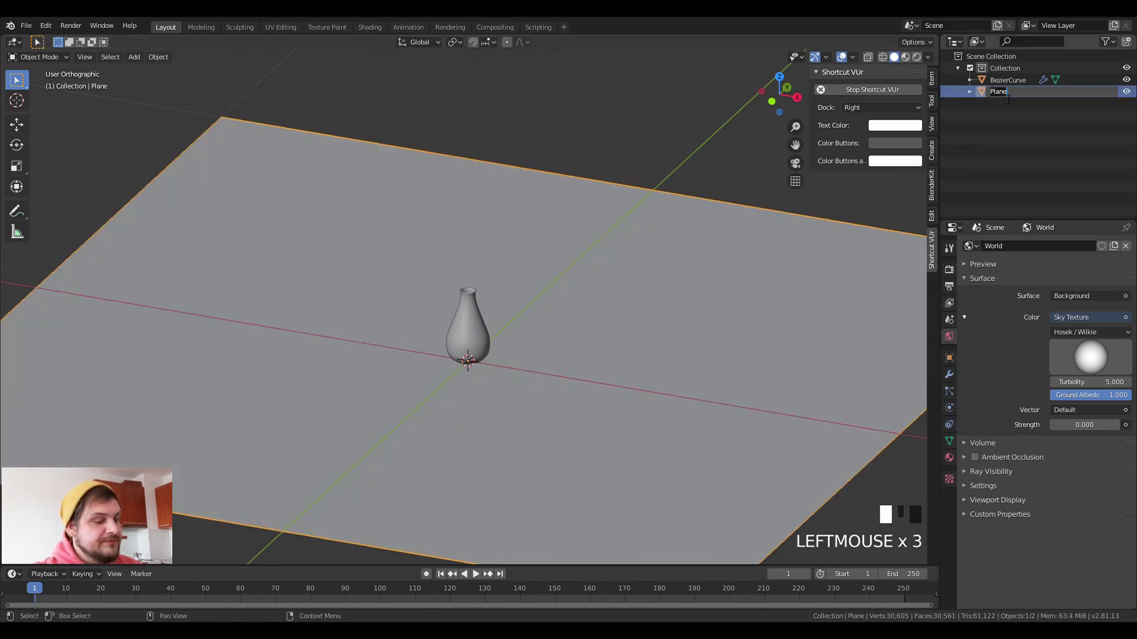
{"action": "type", "text": "background"}
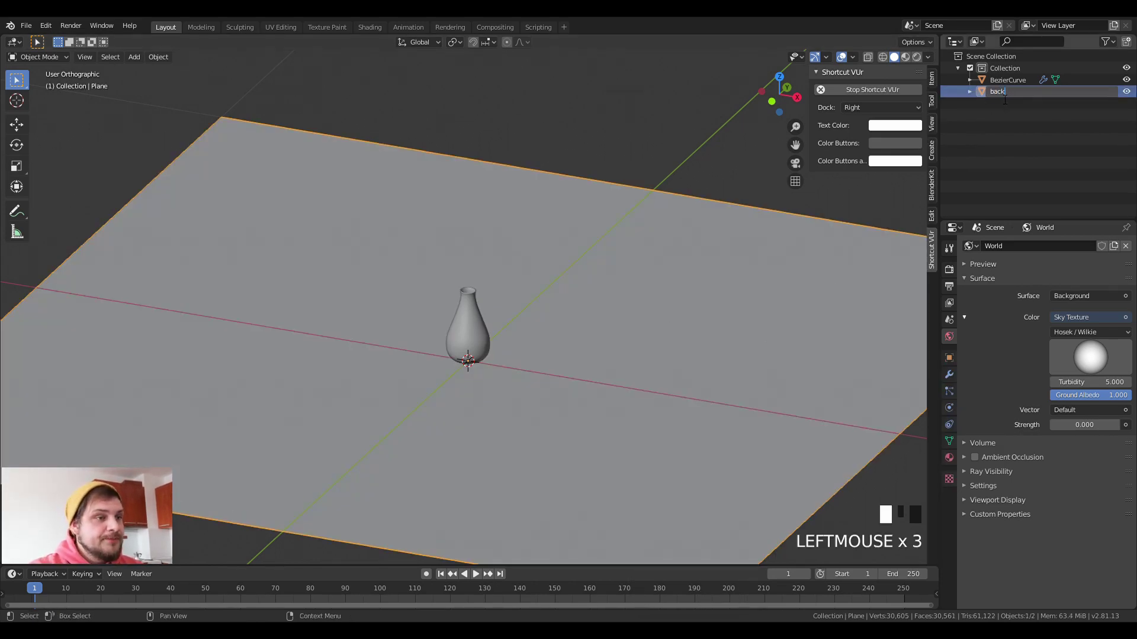
{"action": "key", "text": "Return"}
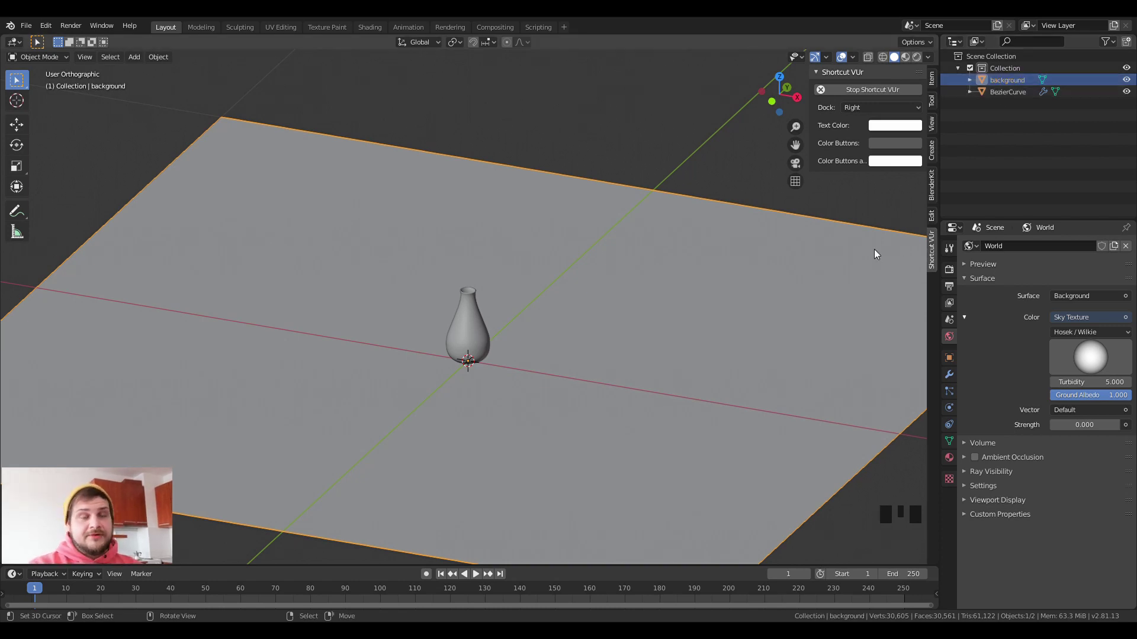
{"action": "scroll", "coordinate": [757, 318], "scroll_direction": "down", "scroll_amount": 2}
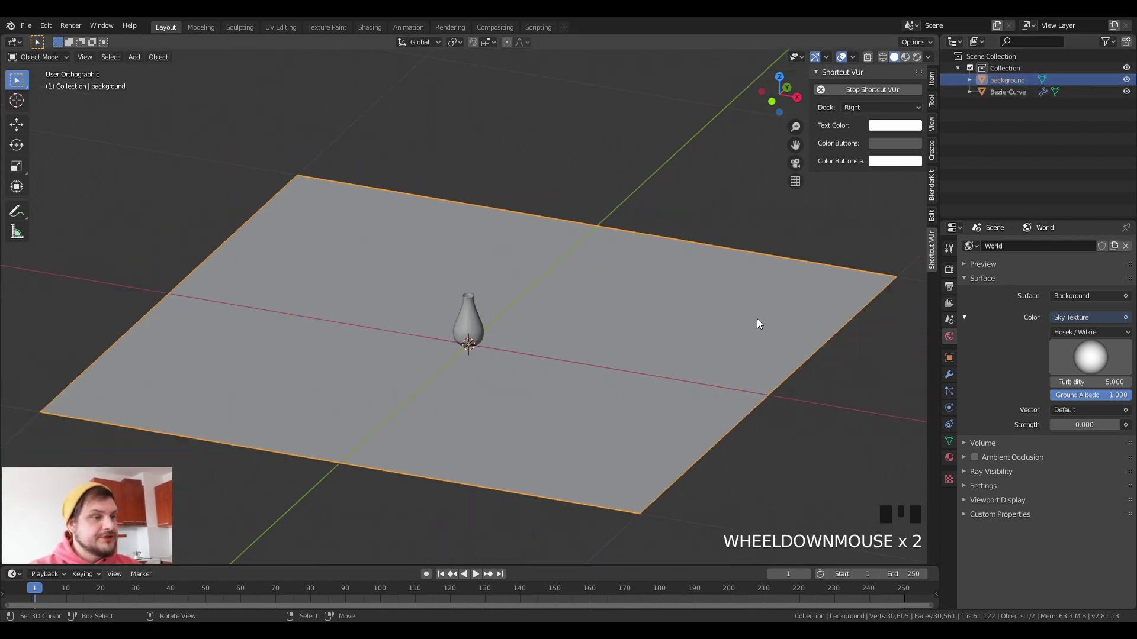
{"action": "key", "text": "s"}
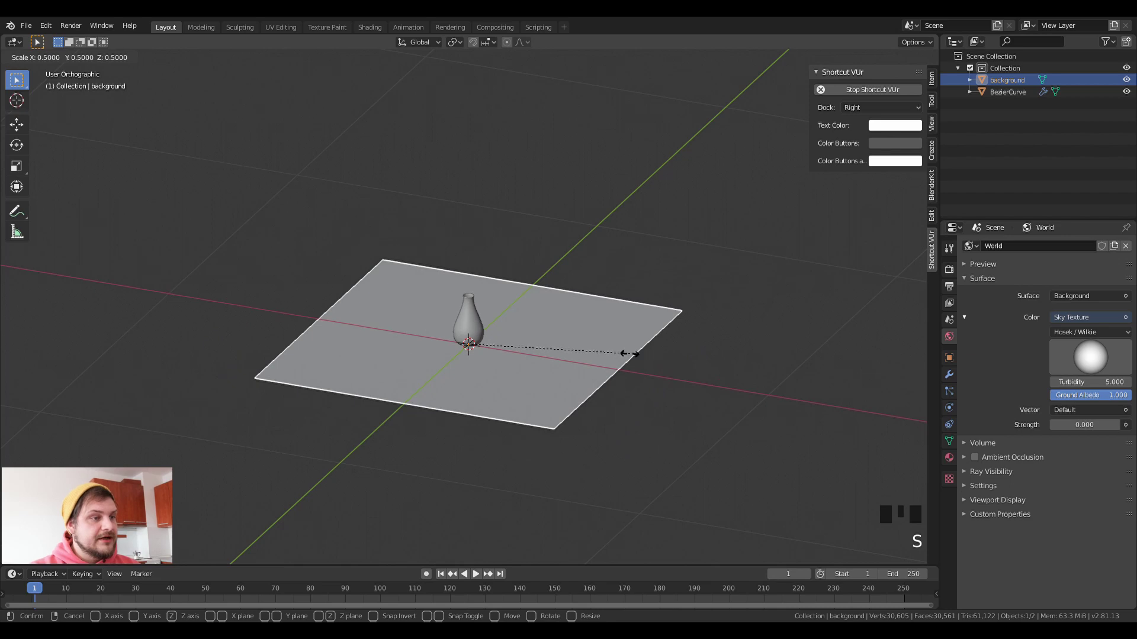
{"action": "left_click", "coordinate": [645, 367]}
Extrude the plane's back edge upward into a wall and apply its scale
{"action": "key", "text": "Tab"}
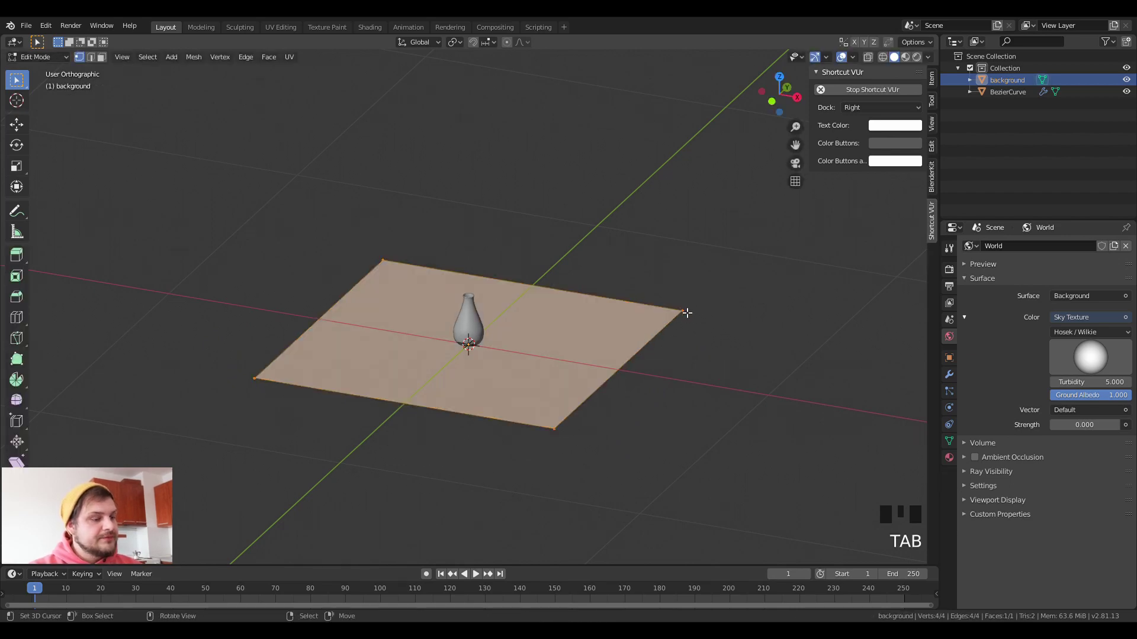
{"action": "right_click", "coordinate": [684, 311]}
{"action": "right_click", "coordinate": [409, 260], "text": "shift"}
{"action": "key", "text": "e"}
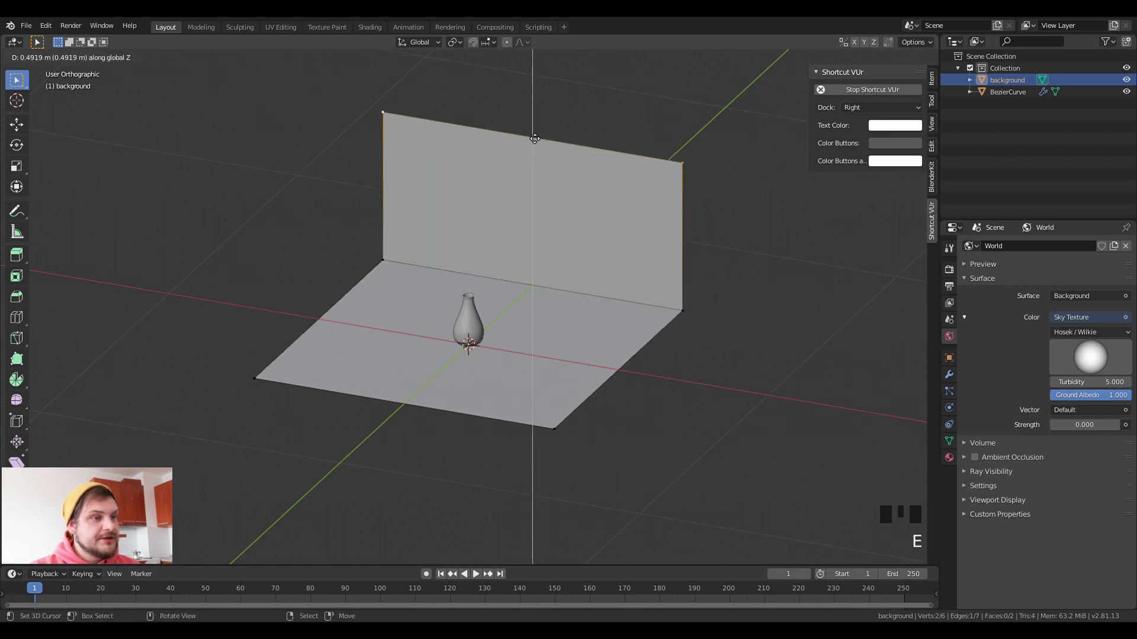
{"action": "left_click", "coordinate": [533, 155]}
{"action": "right_click", "coordinate": [408, 264]}
{"action": "key", "text": "Tab"}
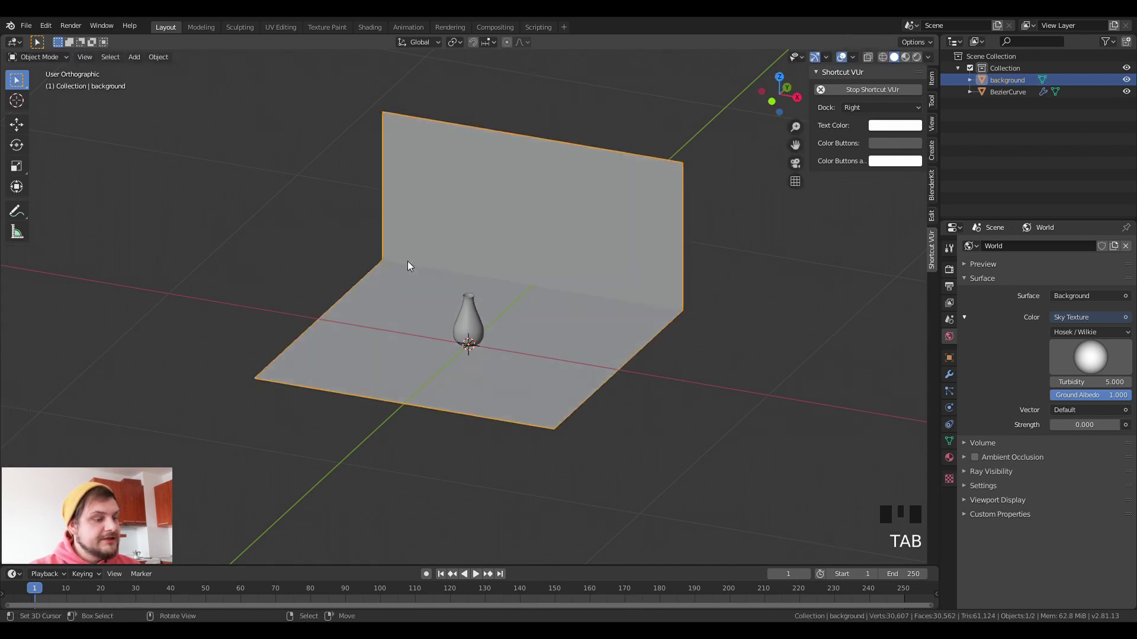
{"action": "key", "text": "ctrl+a"}
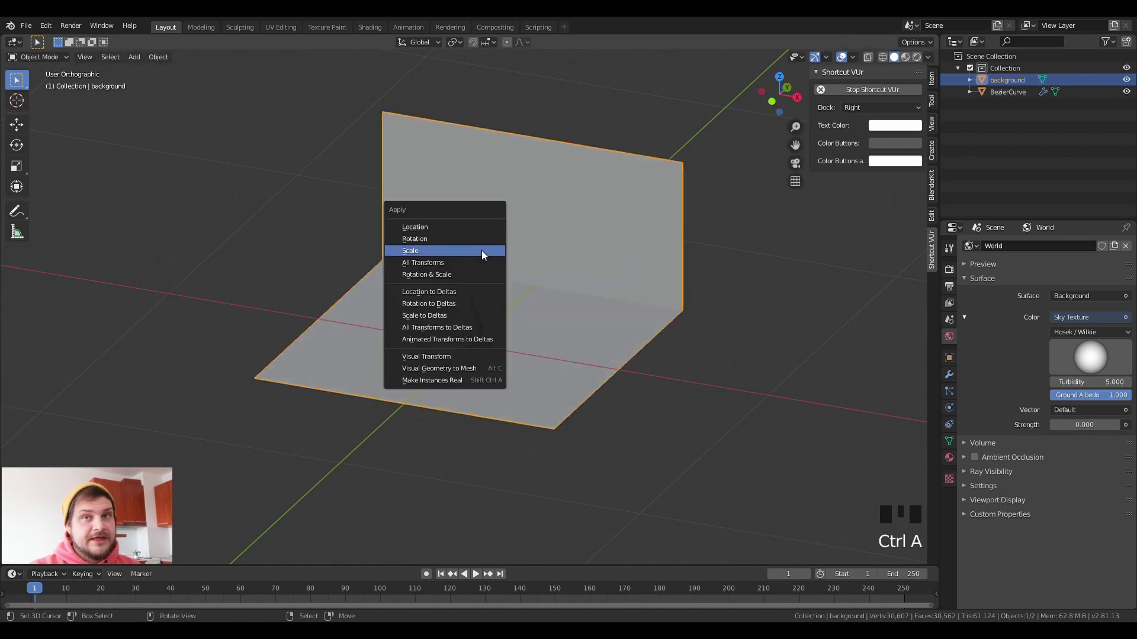
{"action": "left_click", "coordinate": [482, 250]}
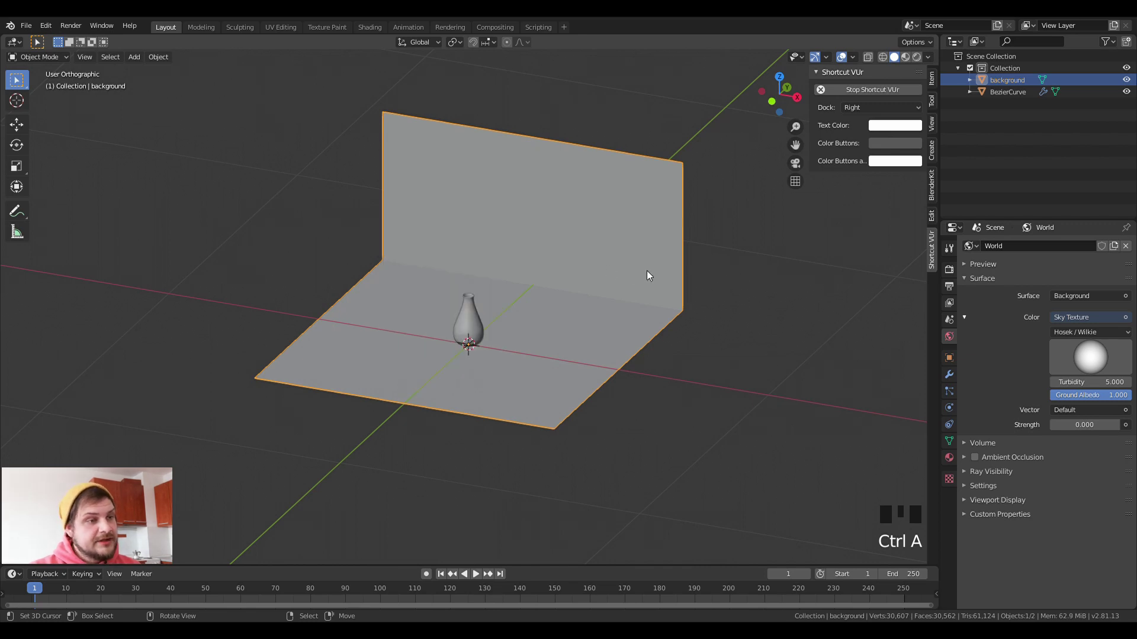
Bevel the floor-to-wall crease into a rounded curve with 7 segments
{"action": "key", "text": "Tab"}
{"action": "right_click", "coordinate": [676, 314]}
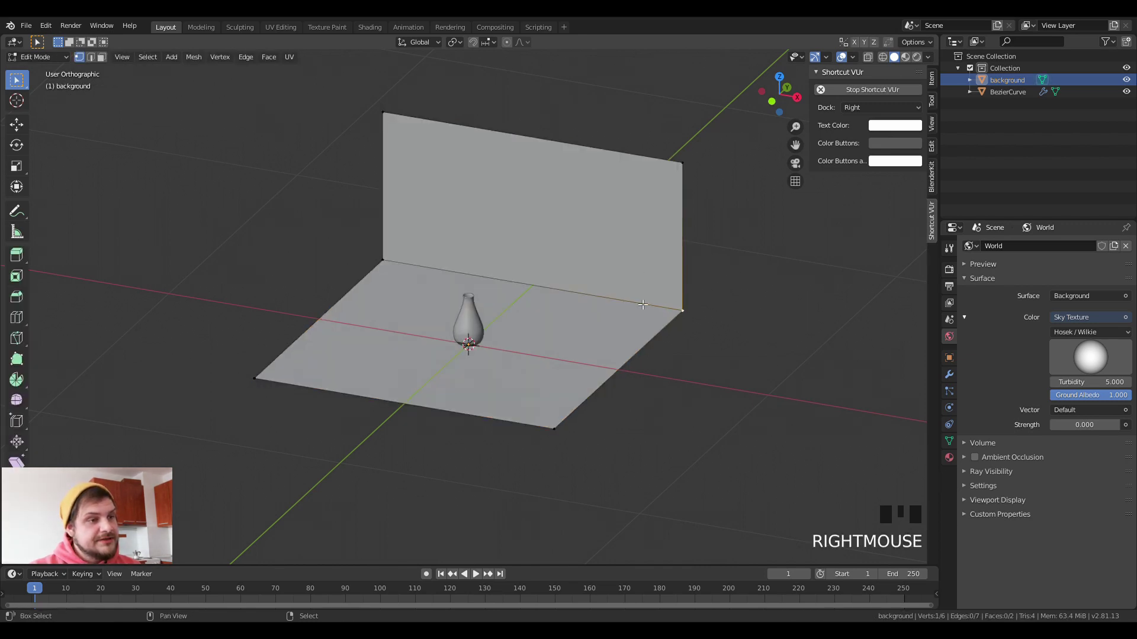
{"action": "right_click", "coordinate": [382, 260], "text": "shift"}
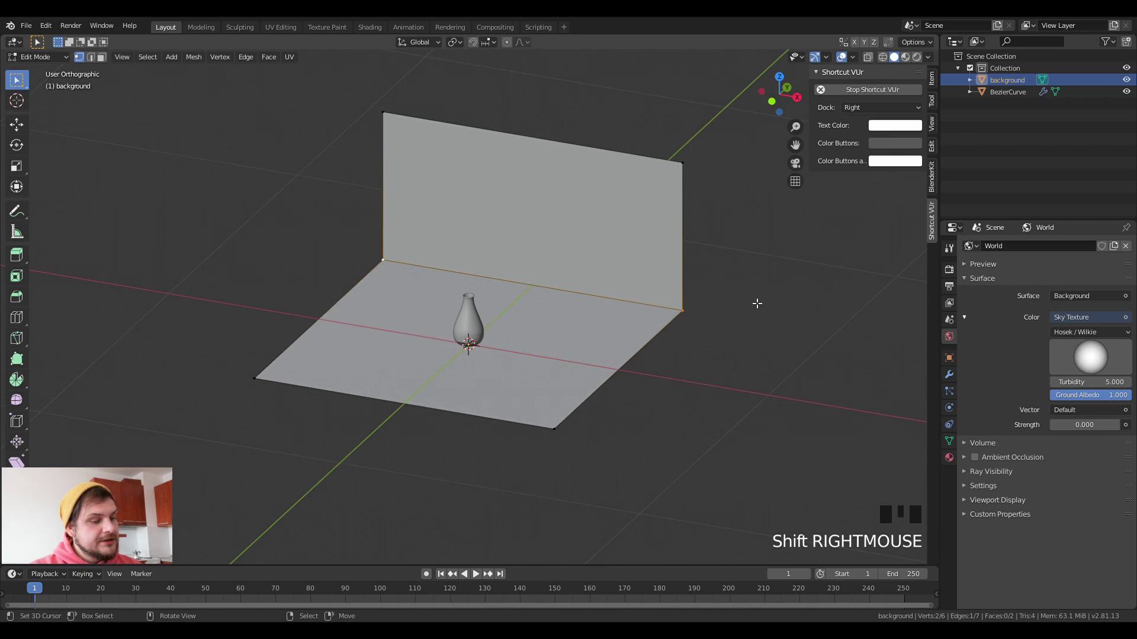
{"action": "key", "text": "ctrl+b"}
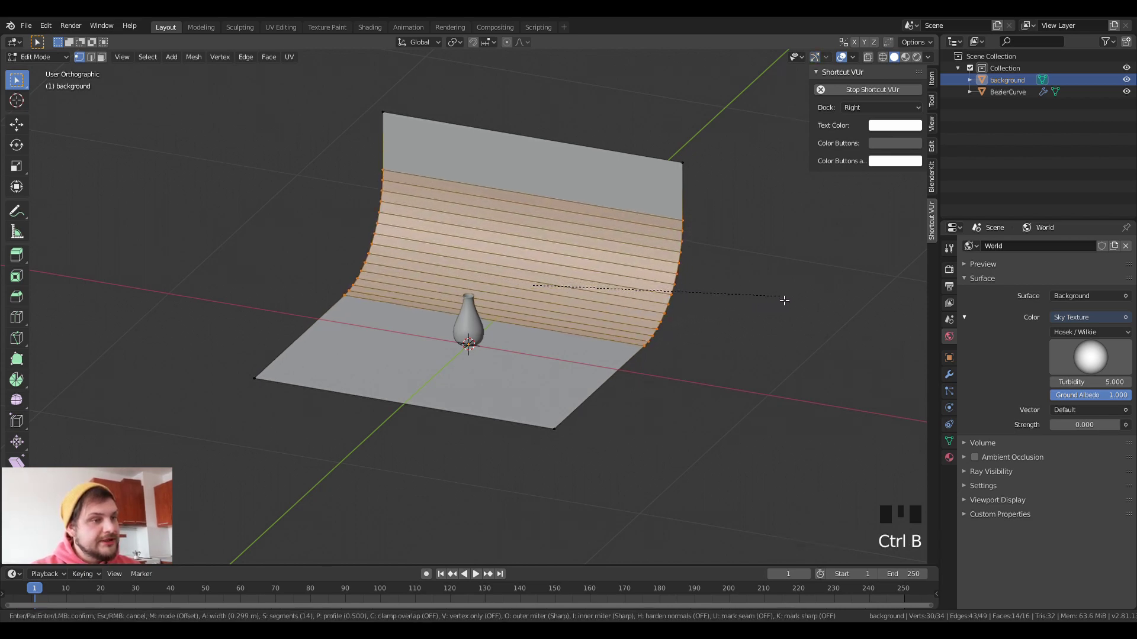
{"action": "scroll", "coordinate": [785, 300], "scroll_direction": "down", "scroll_amount": 6}
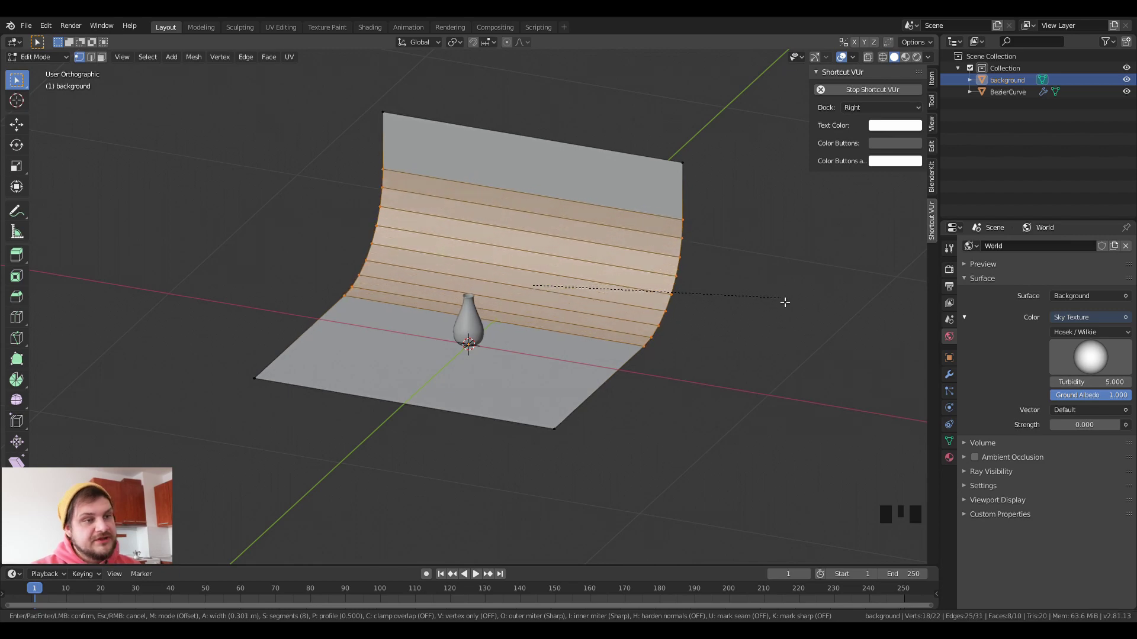
{"action": "scroll", "coordinate": [784, 302], "scroll_direction": "down", "scroll_amount": 6}
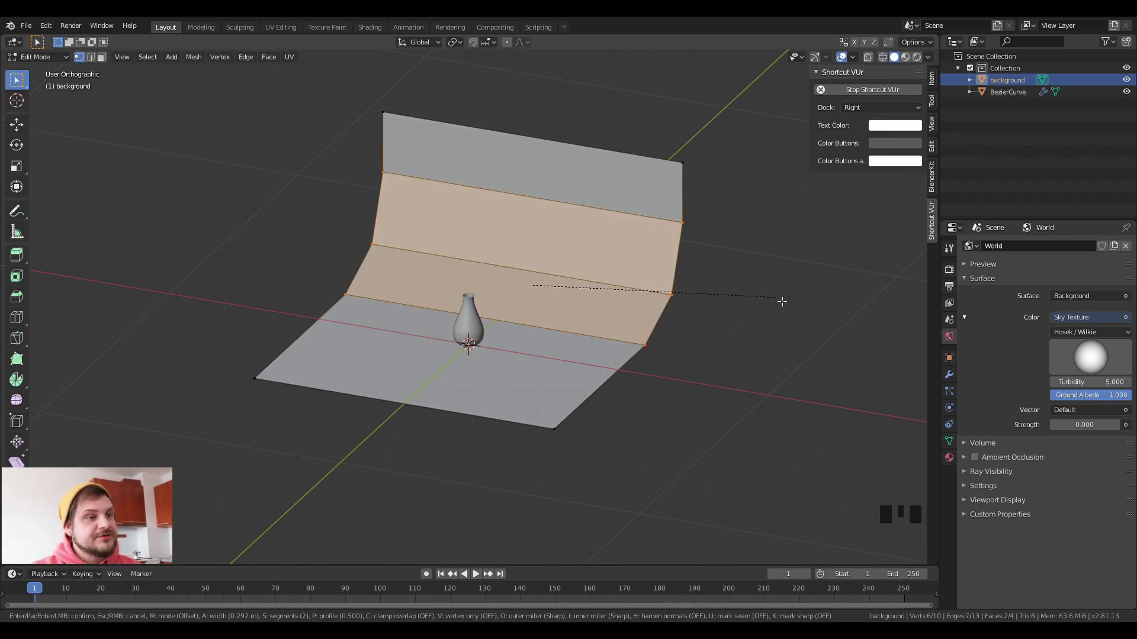
{"action": "scroll", "coordinate": [781, 301], "scroll_direction": "up", "scroll_amount": 2}
{"action": "scroll", "coordinate": [781, 301], "scroll_direction": "down", "scroll_amount": 2}
{"action": "scroll", "coordinate": [781, 301], "scroll_direction": "up", "scroll_amount": 5}
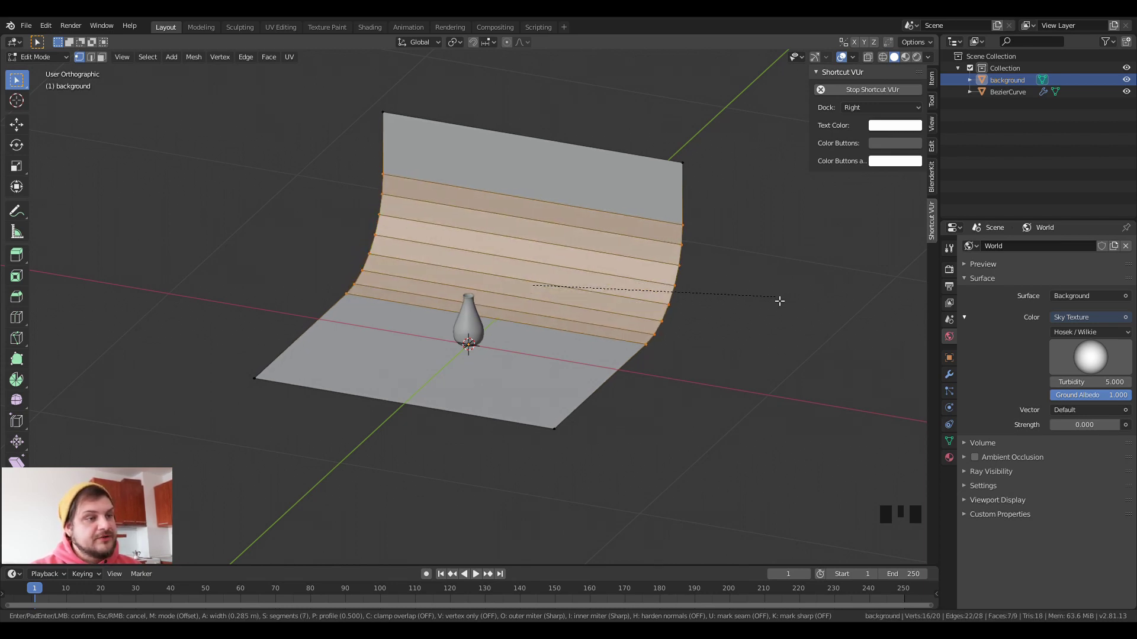
{"action": "left_click", "coordinate": [781, 301]}
Shade the curved backdrop smooth
{"action": "key", "text": "Tab"}
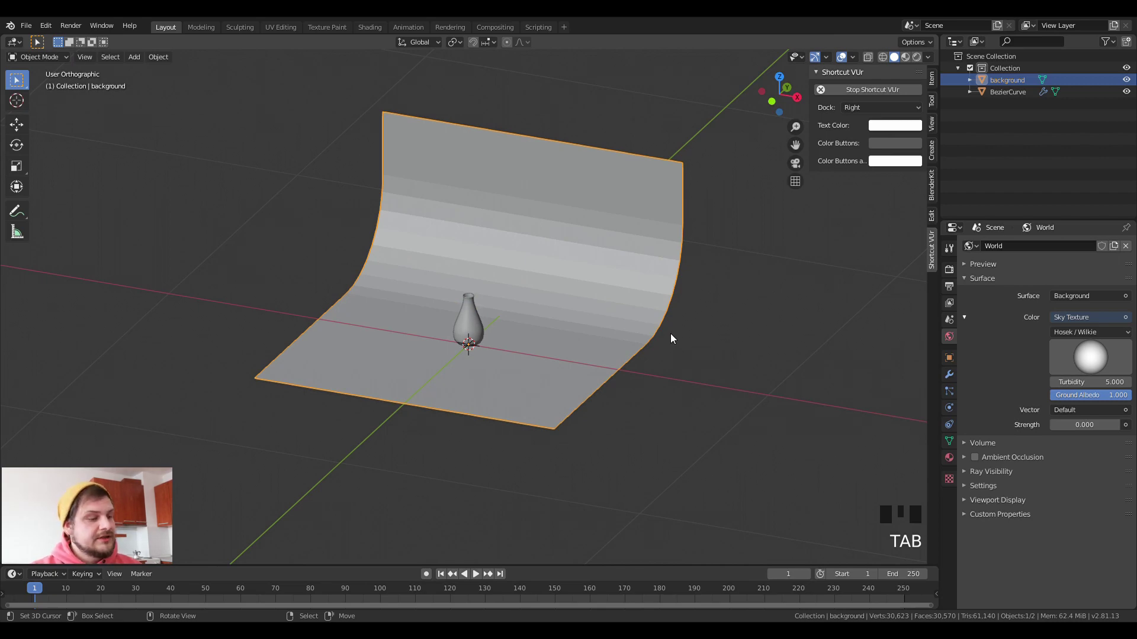
{"action": "right_click", "coordinate": [669, 333]}
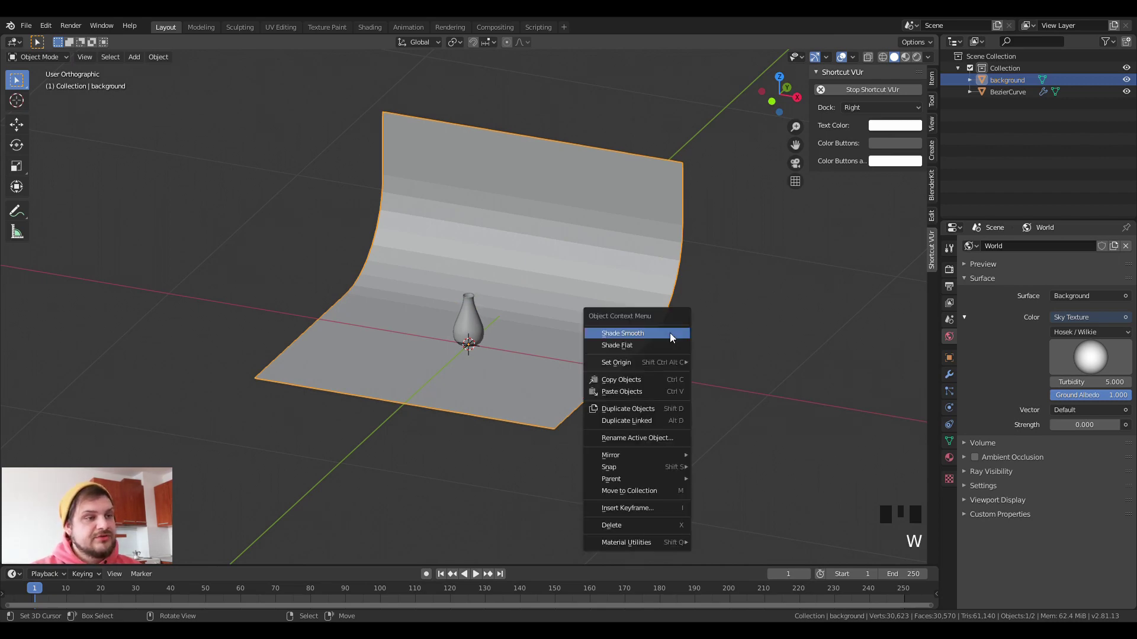
{"action": "left_click", "coordinate": [670, 333]}
{"action": "middle_click_drag", "start_coordinate": [515, 336], "coordinate": [518, 312]}
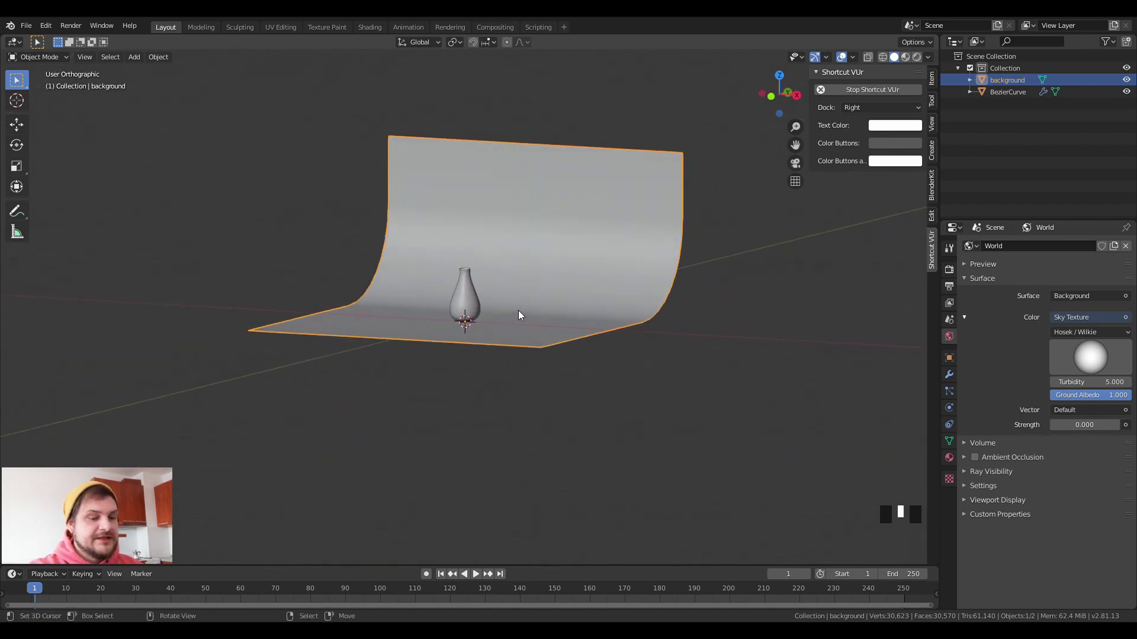
Switch to front view and add a camera to the scene
{"action": "key", "text": "KP_1"}
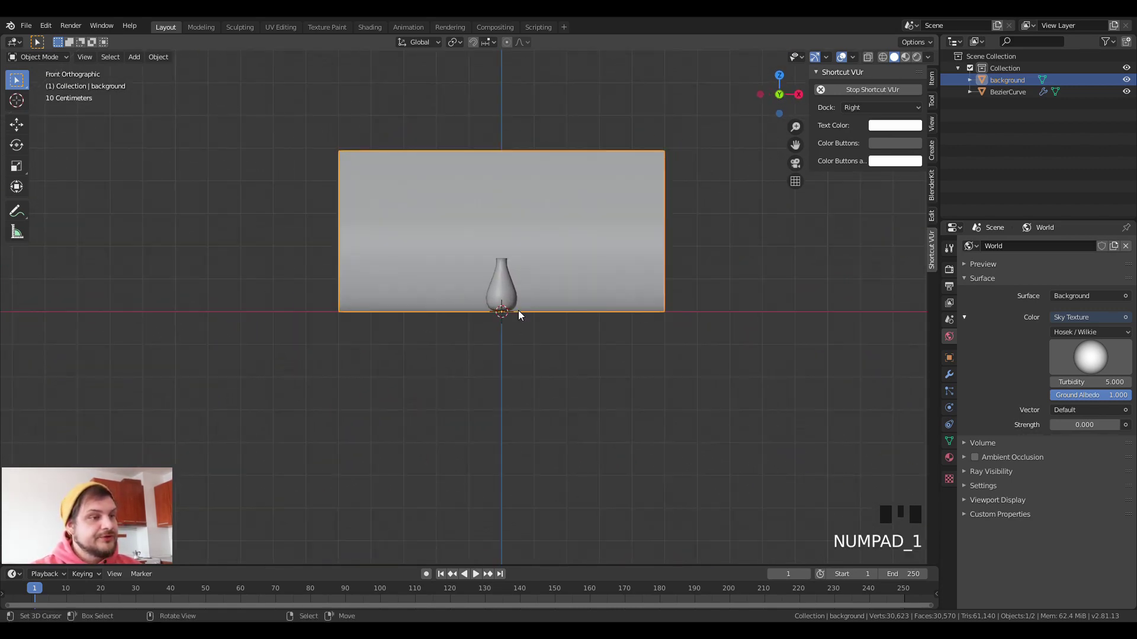
{"action": "scroll", "coordinate": [474, 338], "scroll_direction": "up", "scroll_amount": 2}
{"action": "key", "text": "shift+a"}
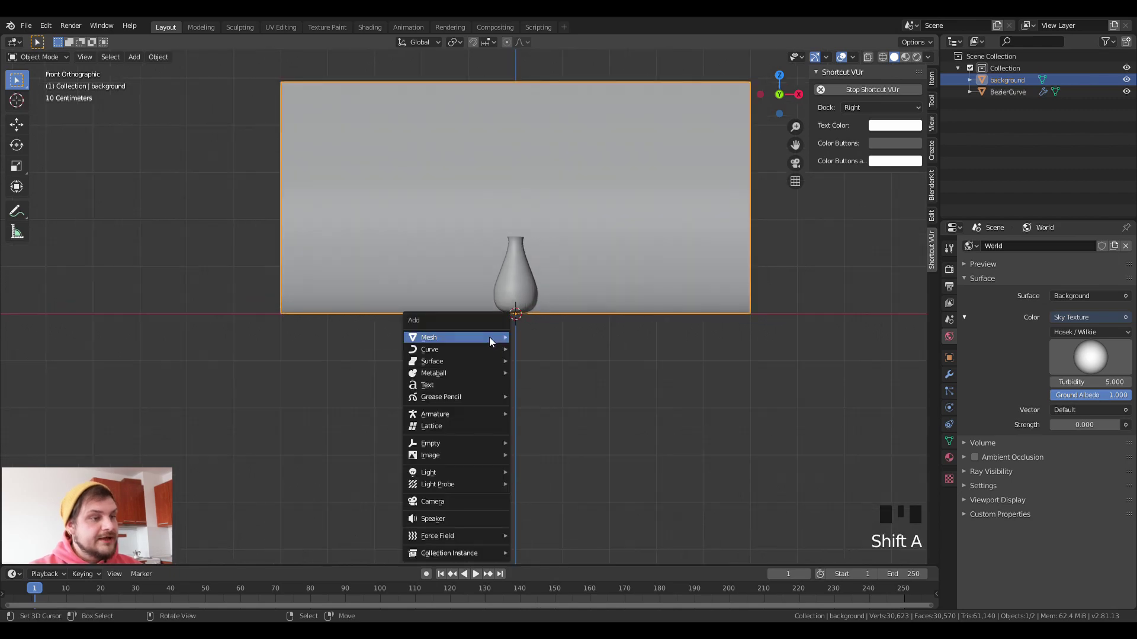
{"action": "mouse_move", "coordinate": [504, 339]}
{"action": "left_click", "coordinate": [492, 502]}
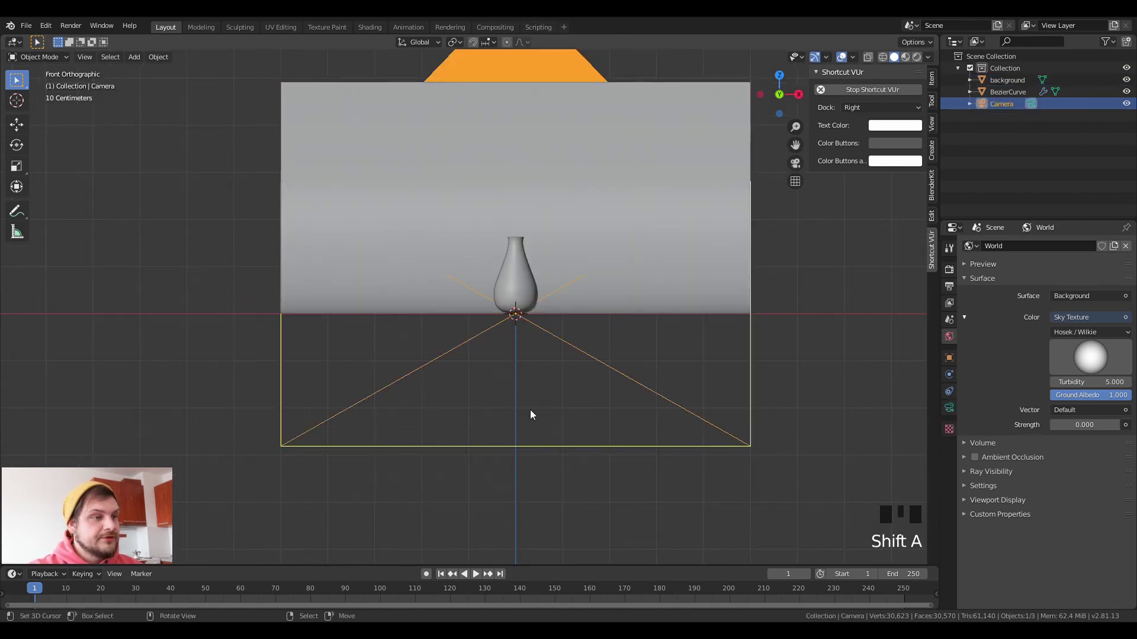
Look through the camera, pulling it back and raising it to frame the vase
{"action": "key", "text": "KP_0"}
{"action": "key", "text": "g"}
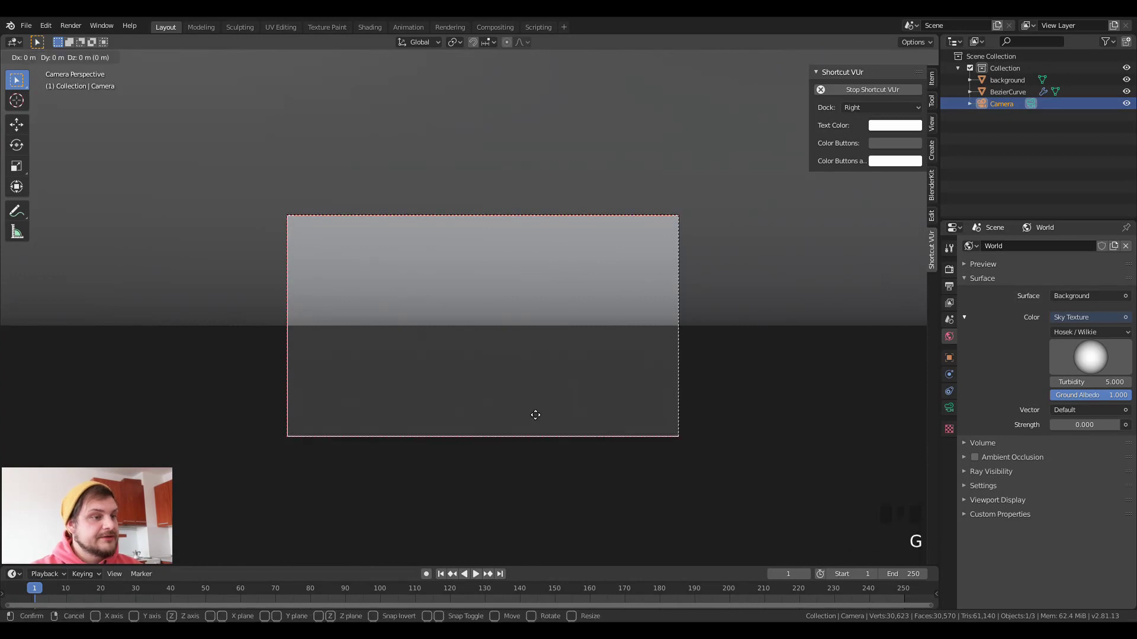
{"action": "left_click", "coordinate": [549, 449]}
{"action": "key", "text": "g"}
{"action": "key", "text": "z"}
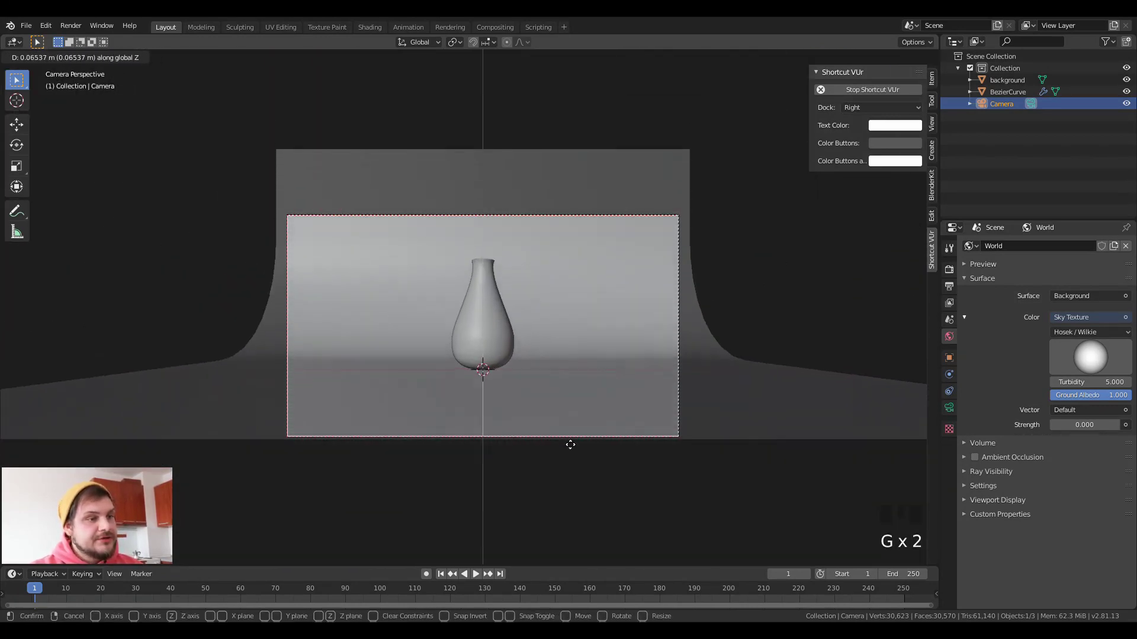
{"action": "left_click", "coordinate": [570, 434]}
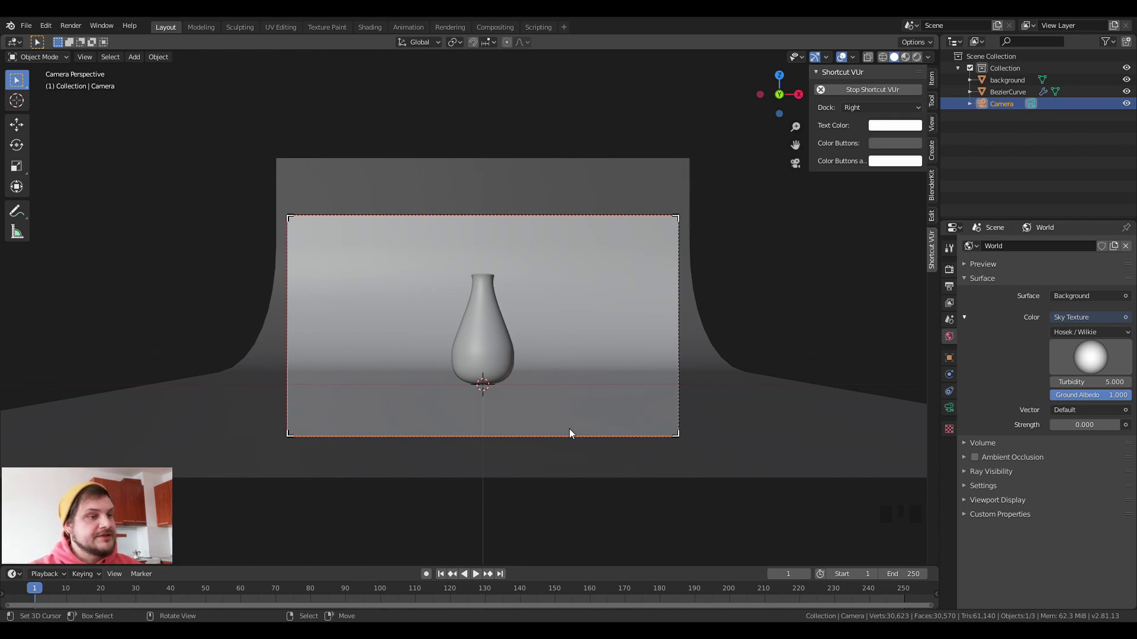
{"action": "scroll", "coordinate": [570, 429], "scroll_direction": "up", "scroll_amount": 3}
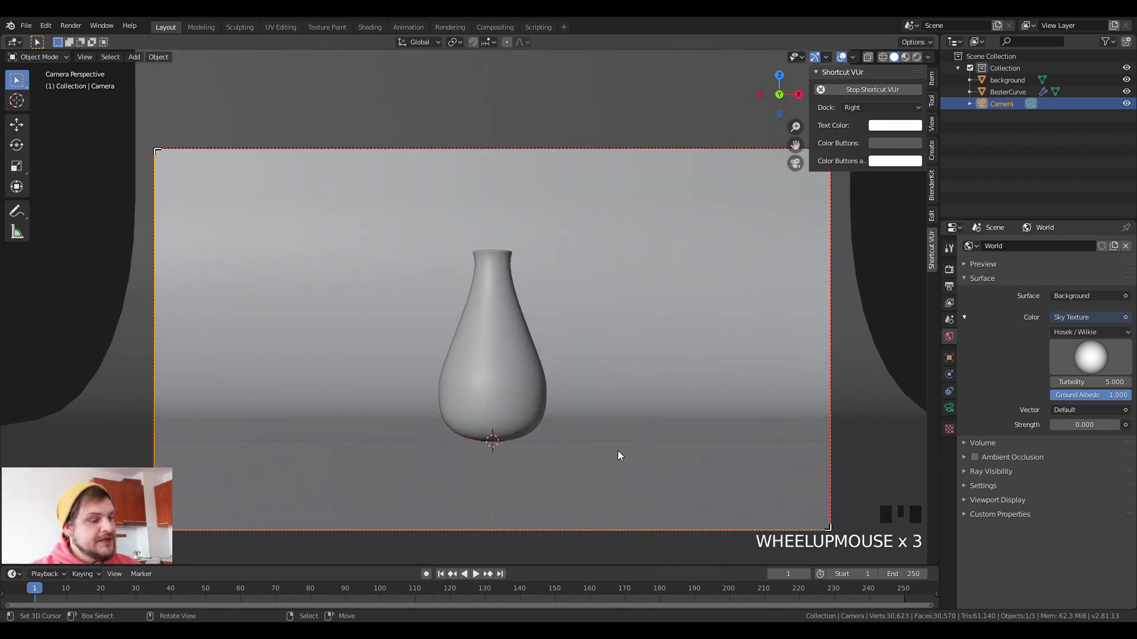
{"action": "scroll", "coordinate": [639, 447], "scroll_direction": "down", "scroll_amount": 1}
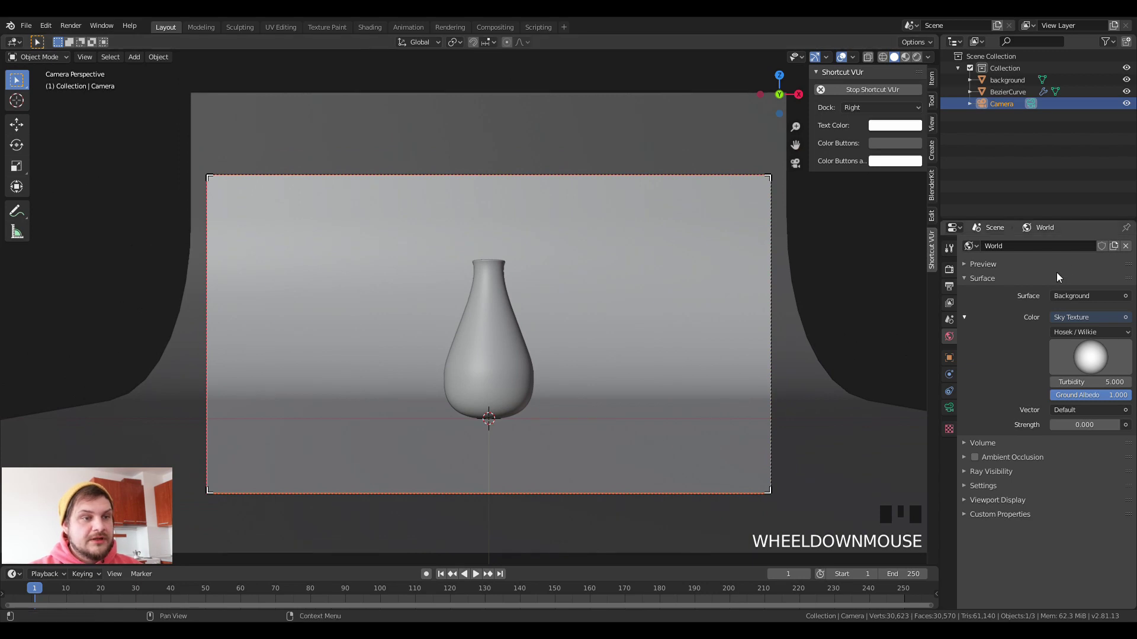
{"action": "left_click", "coordinate": [949, 408]}
Set the camera focal length to 68 mm and preview the shot in Rendered, Solid and Material Preview shading
{"action": "left_click_drag", "start_coordinate": [1066, 303], "coordinate": [1109, 303]}
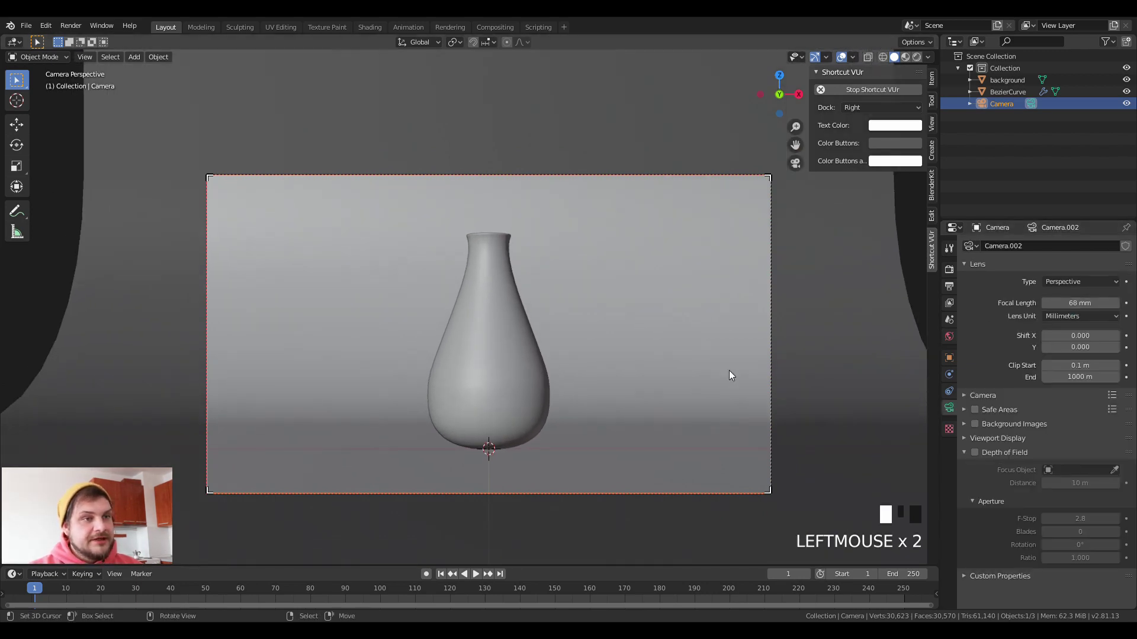
{"action": "scroll", "coordinate": [729, 371], "scroll_direction": "up", "scroll_amount": 1}
{"action": "left_click", "coordinate": [916, 56]}
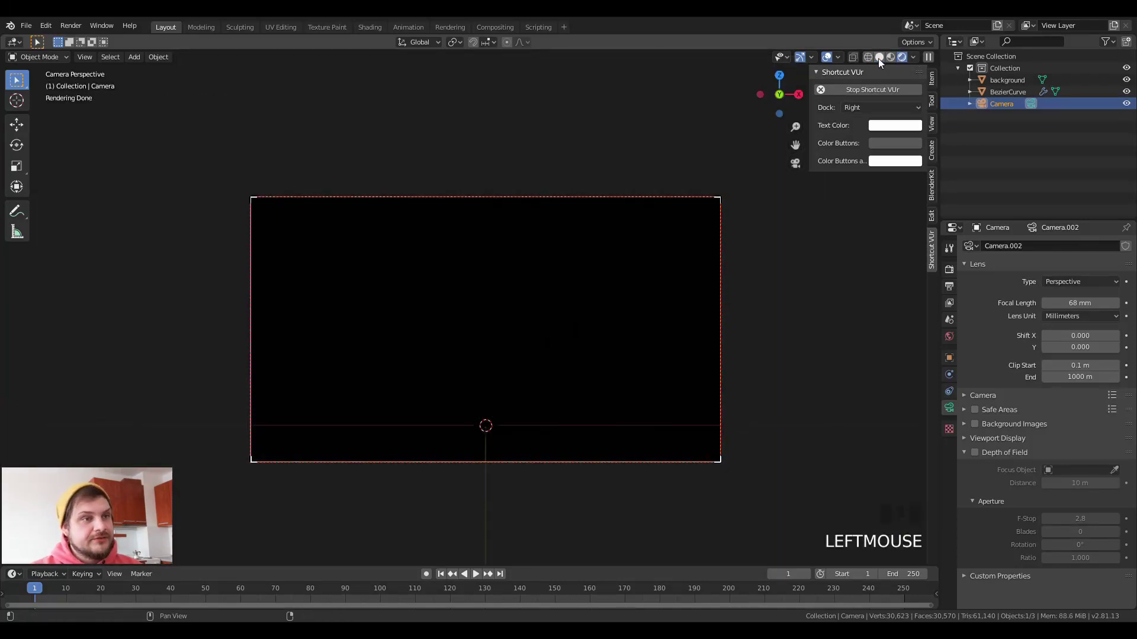
{"action": "left_click", "coordinate": [880, 58]}
{"action": "left_click", "coordinate": [906, 57]}
{"action": "left_click", "coordinate": [908, 58]}
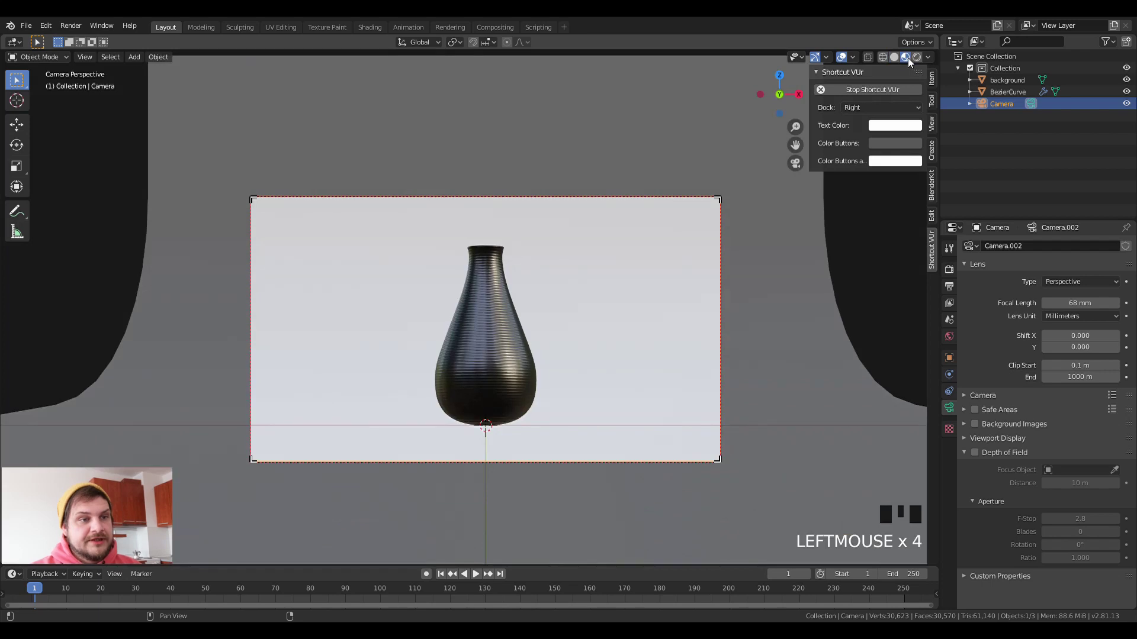
{"action": "left_click", "coordinate": [949, 337]}
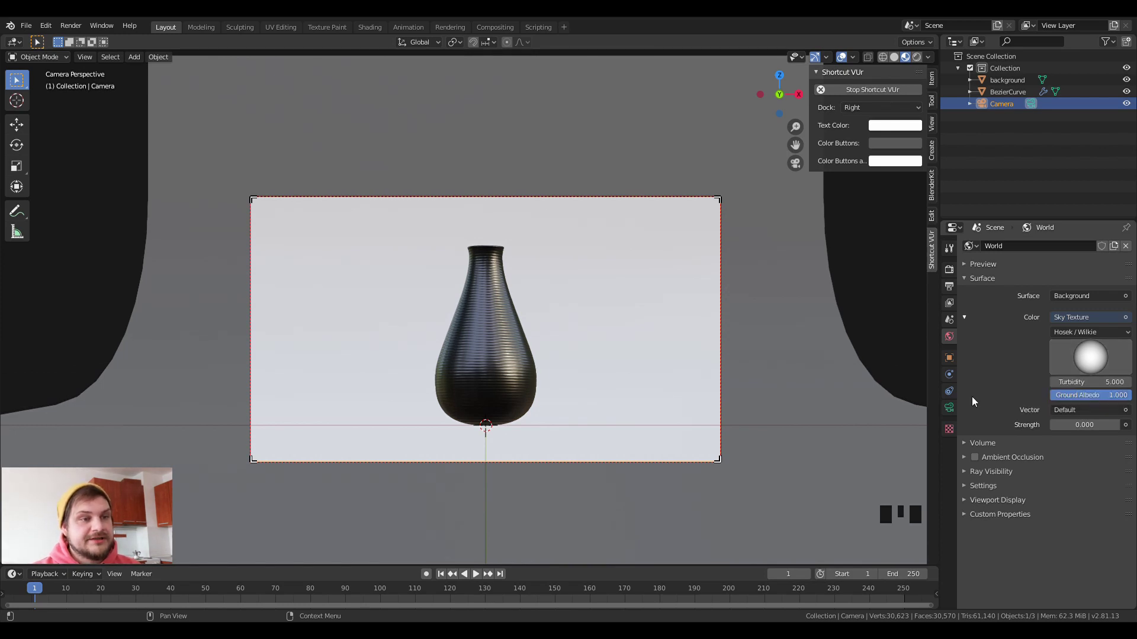
Open the Render properties and expand Color Management to show Cycles with Filmic and High Contrast
{"action": "left_click", "coordinate": [950, 321]}
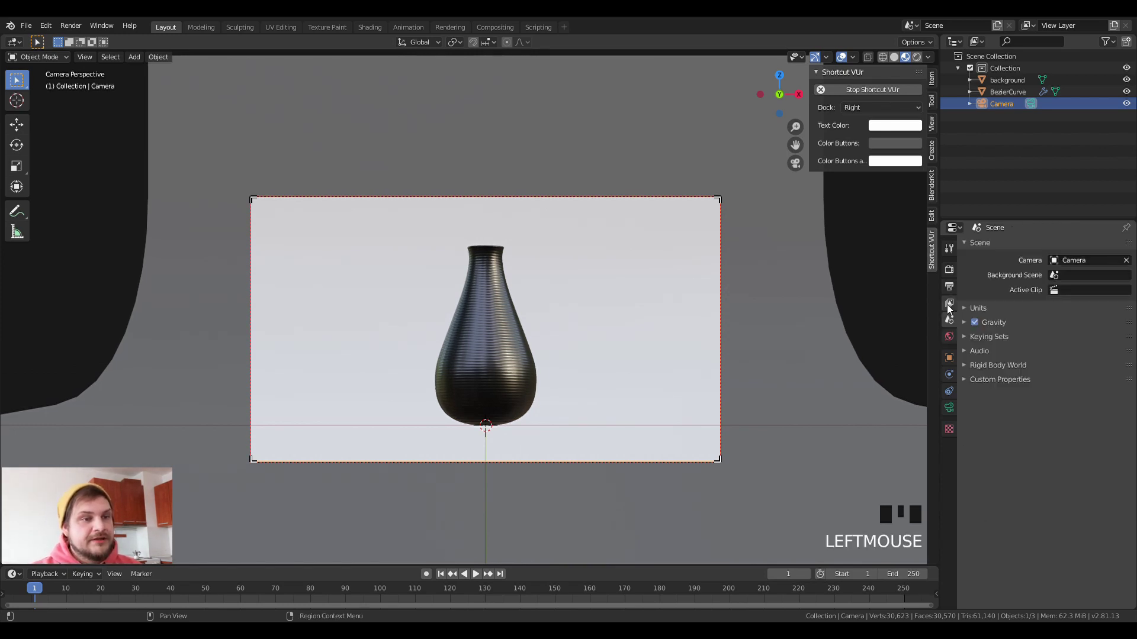
{"action": "left_click", "coordinate": [947, 303]}
{"action": "left_click", "coordinate": [946, 286]}
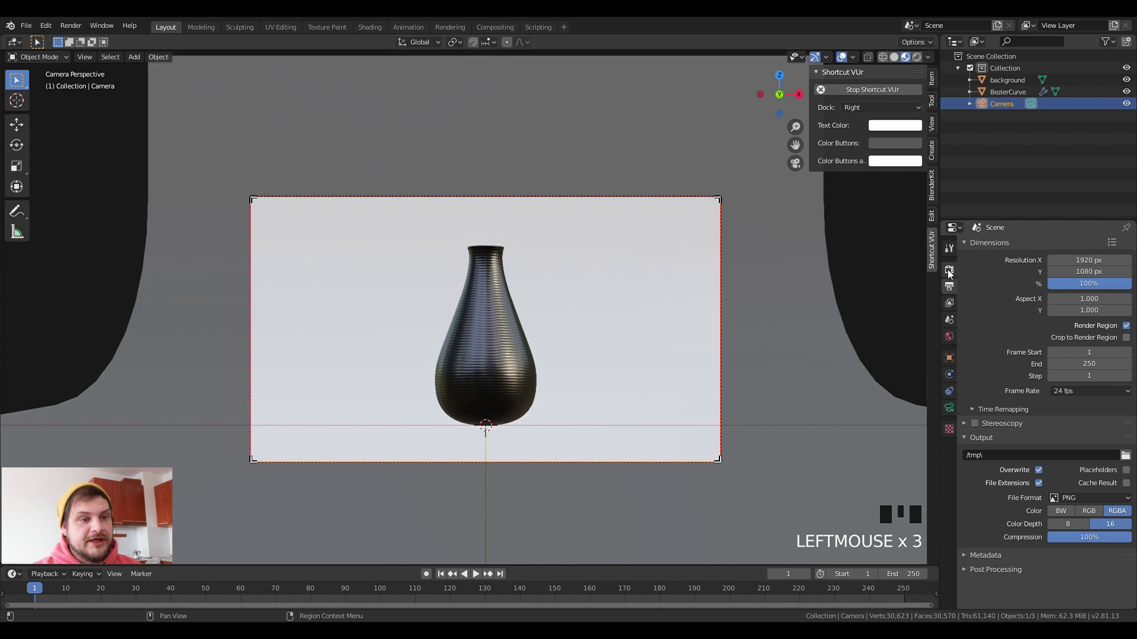
{"action": "left_click", "coordinate": [948, 270]}
{"action": "left_click", "coordinate": [1001, 501]}
{"action": "scroll", "coordinate": [1004, 504], "scroll_direction": "down", "scroll_amount": 1}
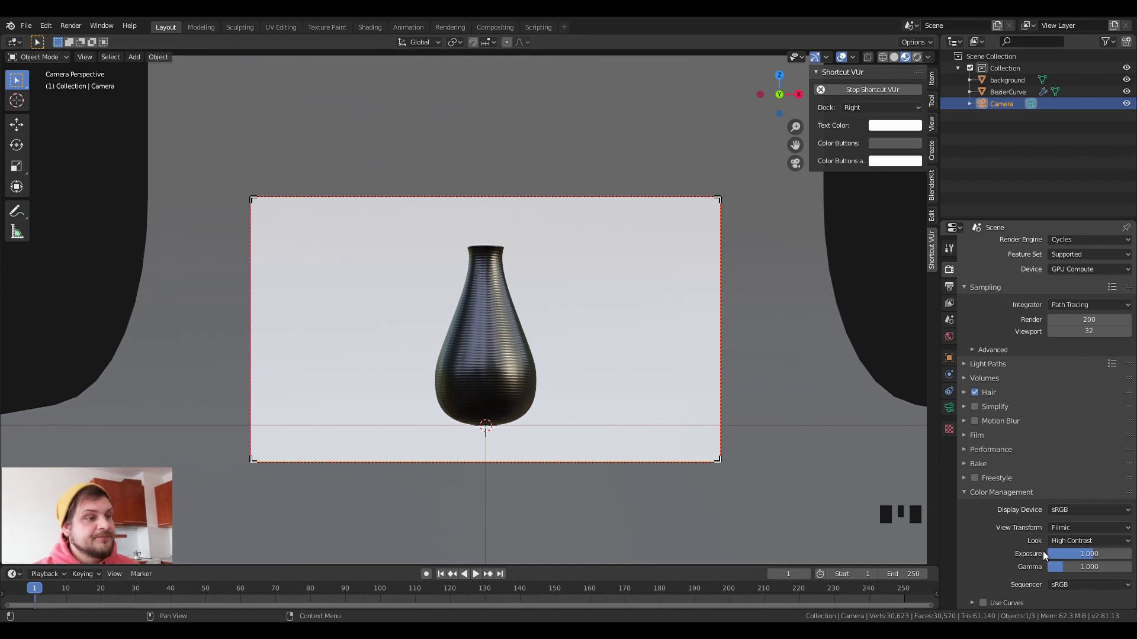
{"action": "scroll", "coordinate": [726, 401], "scroll_direction": "down", "scroll_amount": 2}
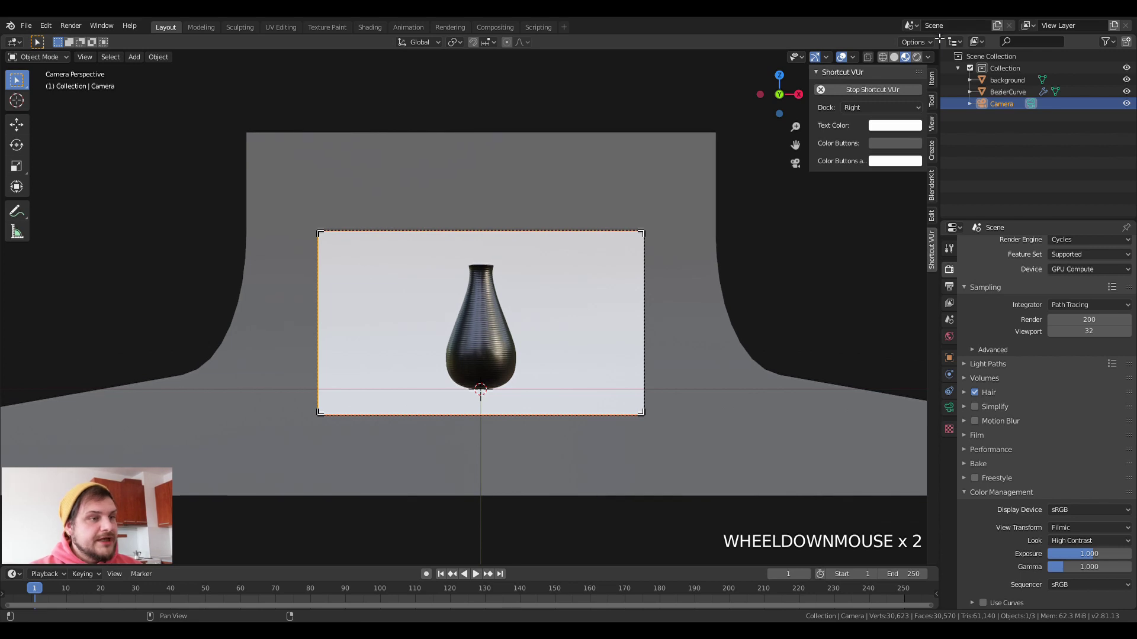
Add a plane scaled to 0.2, raise it above the vase, and split the viewport in two
{"action": "key", "text": "shift+a"}
{"action": "mouse_move", "coordinate": [687, 112]}
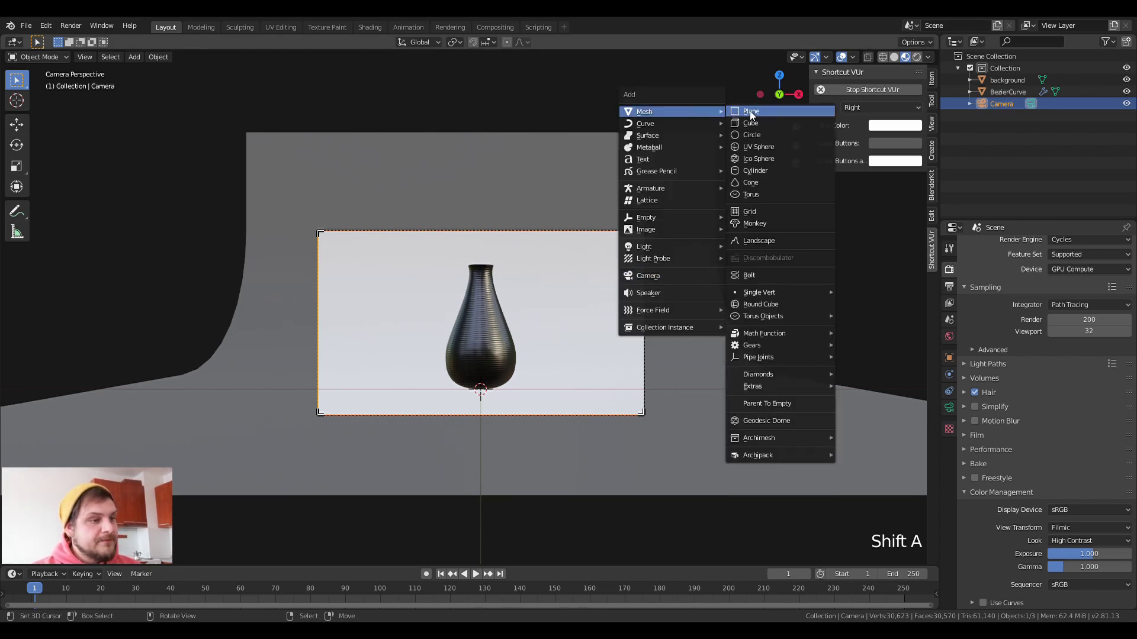
{"action": "left_click", "coordinate": [750, 112]}
{"action": "key", "text": "s"}
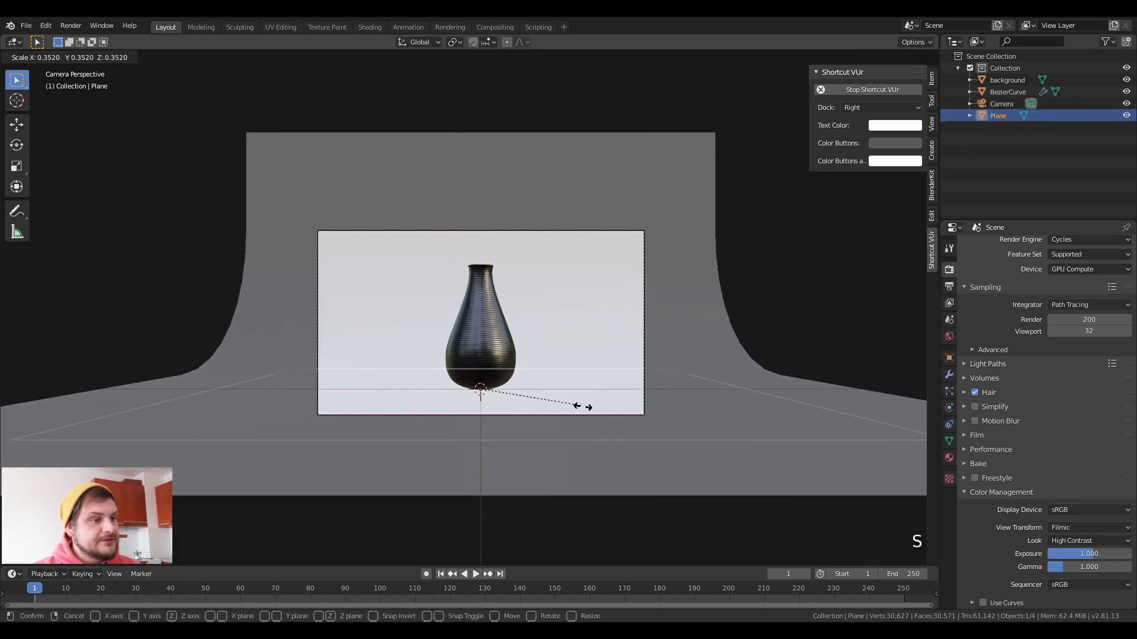
{"action": "left_click", "coordinate": [595, 403]}
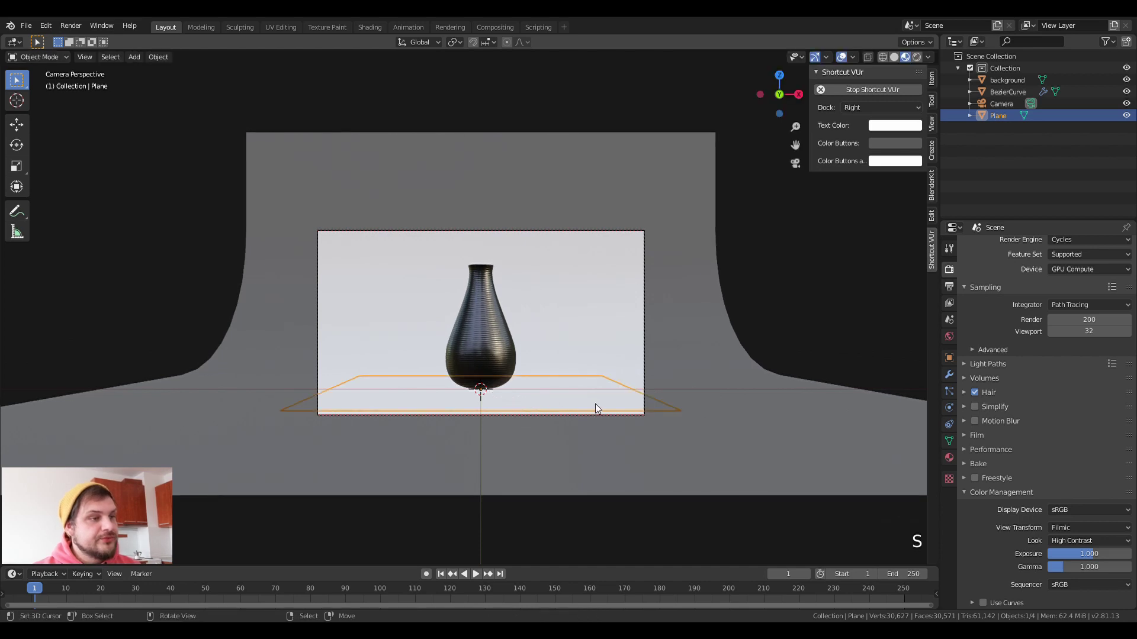
{"action": "key", "text": "g"}
{"action": "key", "text": "z"}
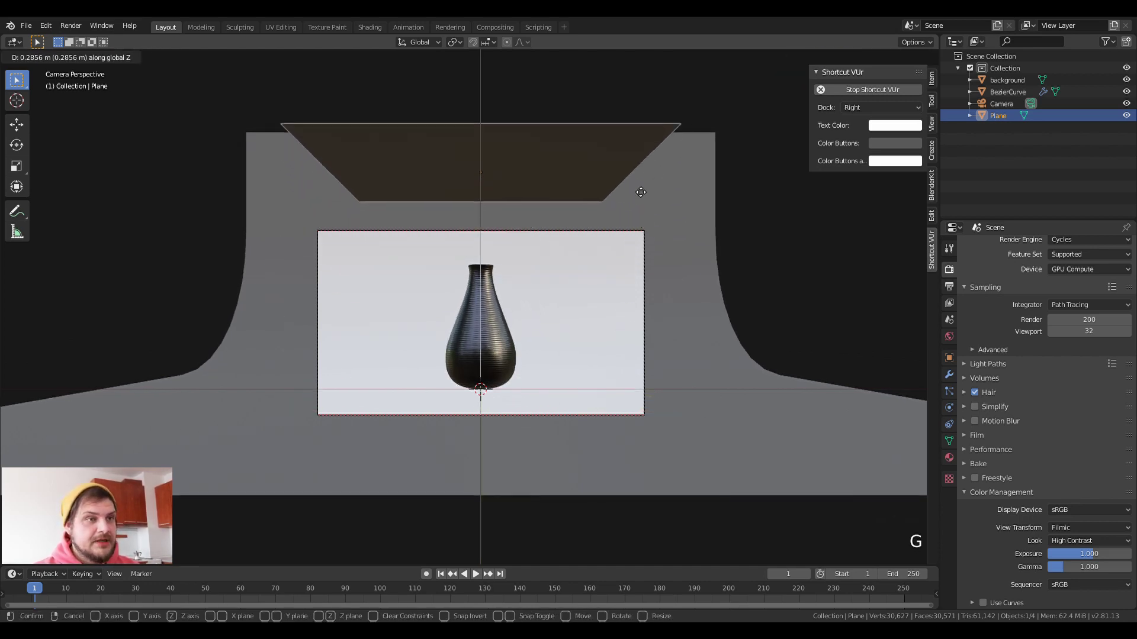
{"action": "left_click", "coordinate": [642, 172]}
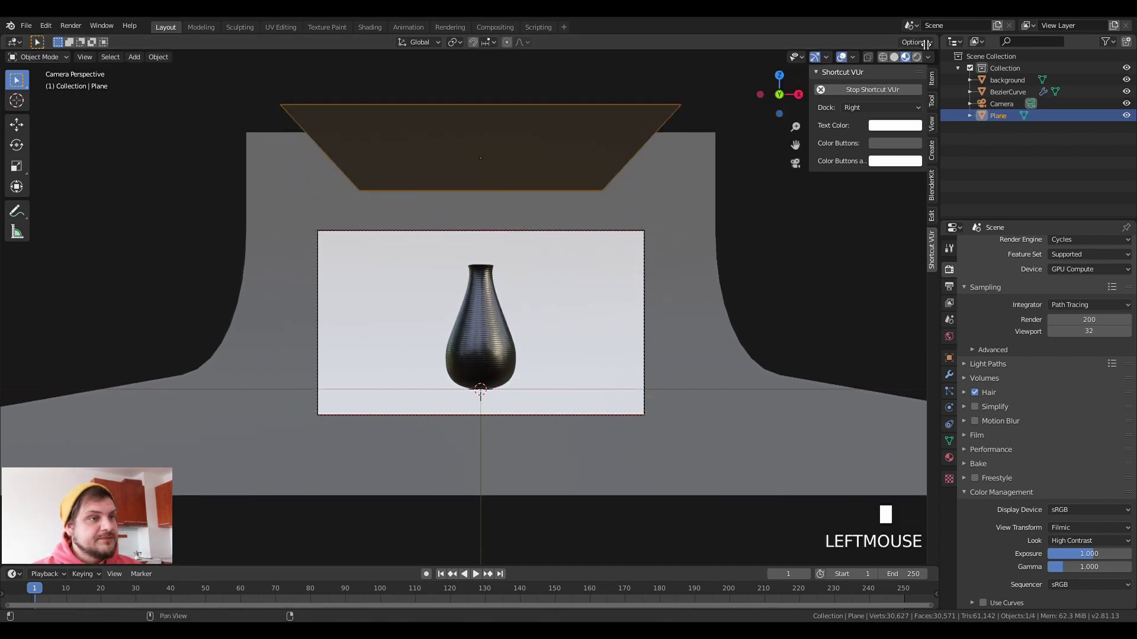
{"action": "left_click_drag", "start_coordinate": [925, 44], "coordinate": [602, 44]}
Turn the new area into the Shader Editor and give the plane a new material
{"action": "left_click", "coordinate": [615, 41]}
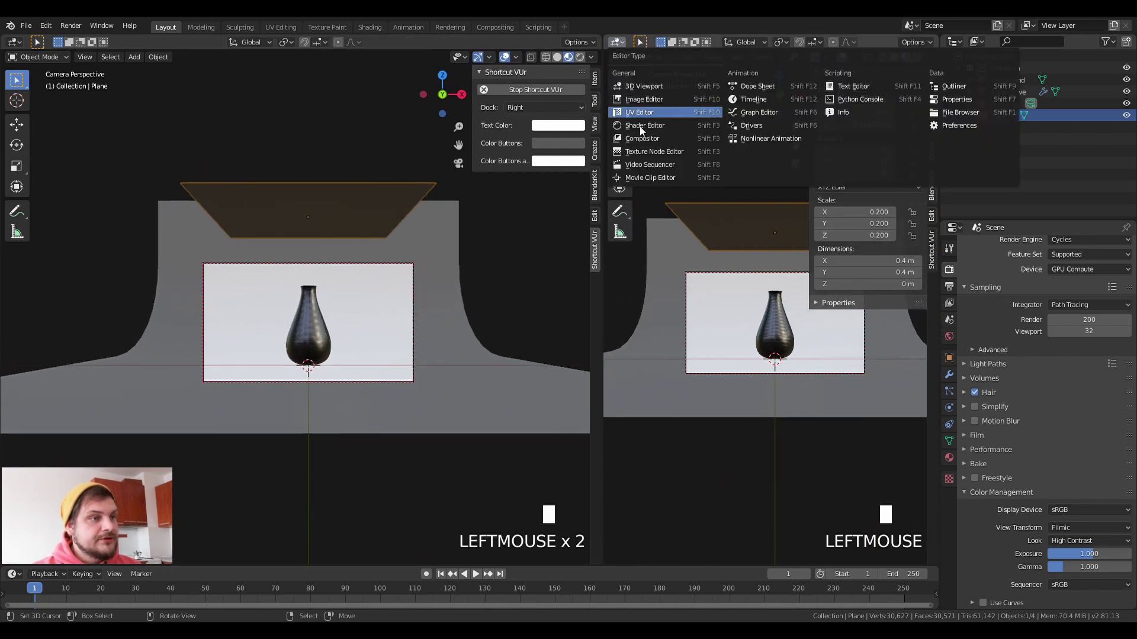
{"action": "left_click", "coordinate": [646, 126]}
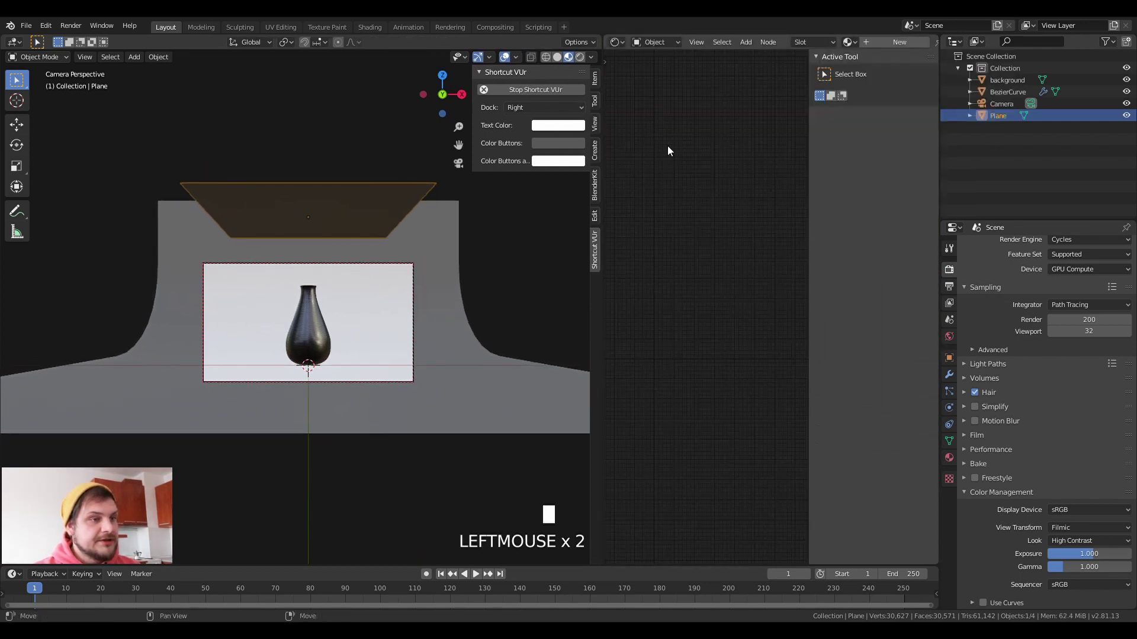
{"action": "key", "text": "n"}
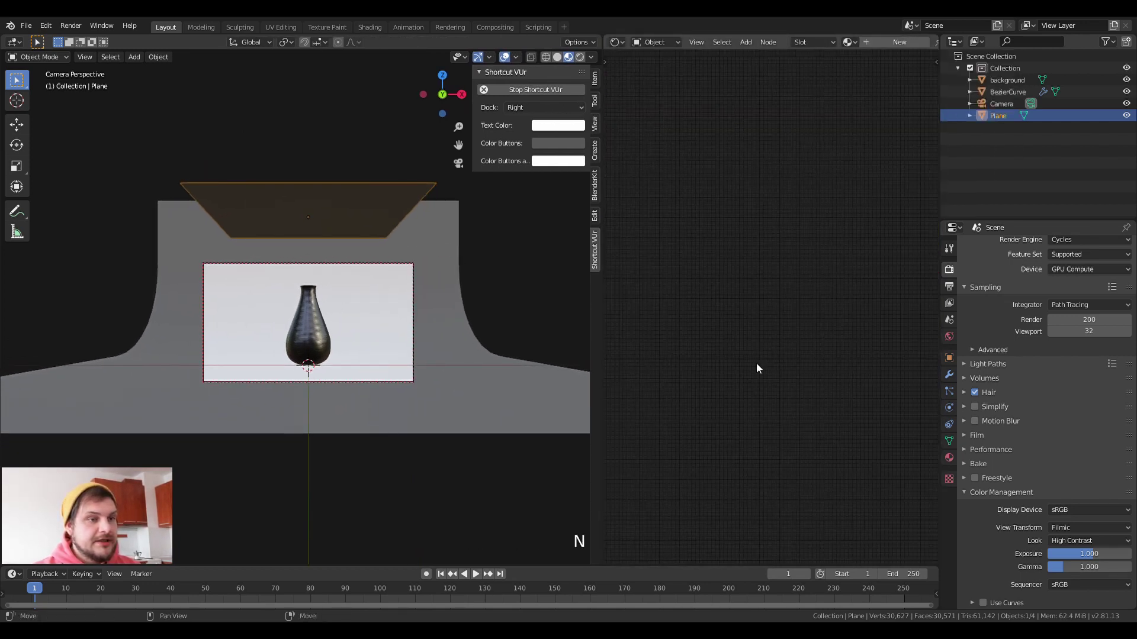
{"action": "left_click", "coordinate": [950, 458]}
{"action": "left_click", "coordinate": [1003, 283]}
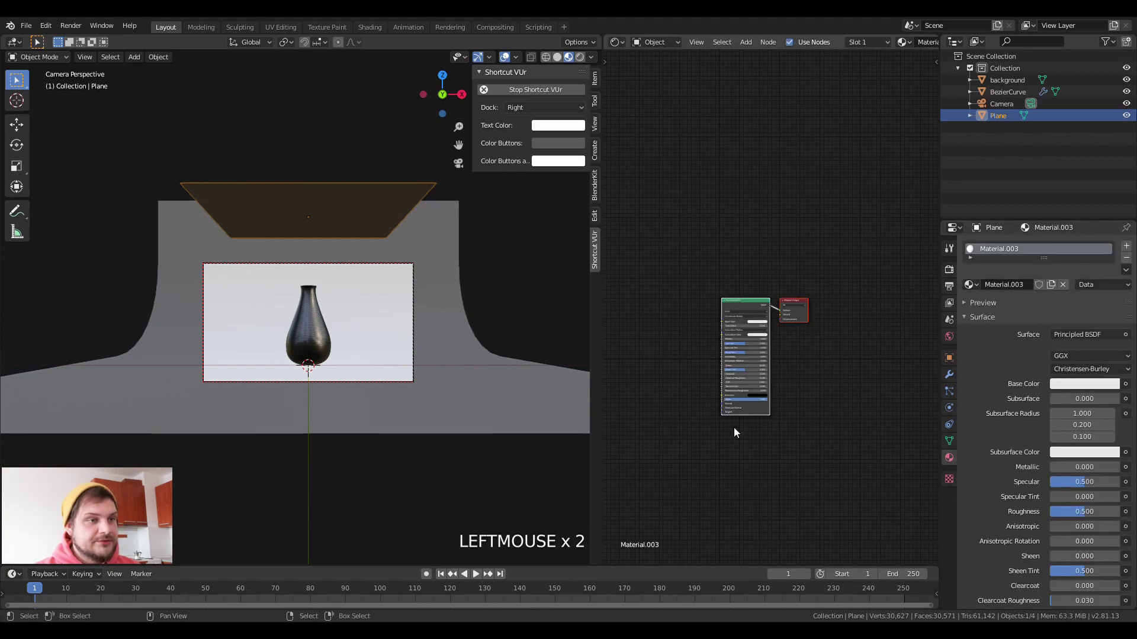
Delete the Principled BSDF node while keeping the Material Output
{"action": "scroll", "coordinate": [734, 432], "scroll_direction": "up", "scroll_amount": 5}
{"action": "middle_click_drag", "start_coordinate": [734, 432], "coordinate": [793, 218]}
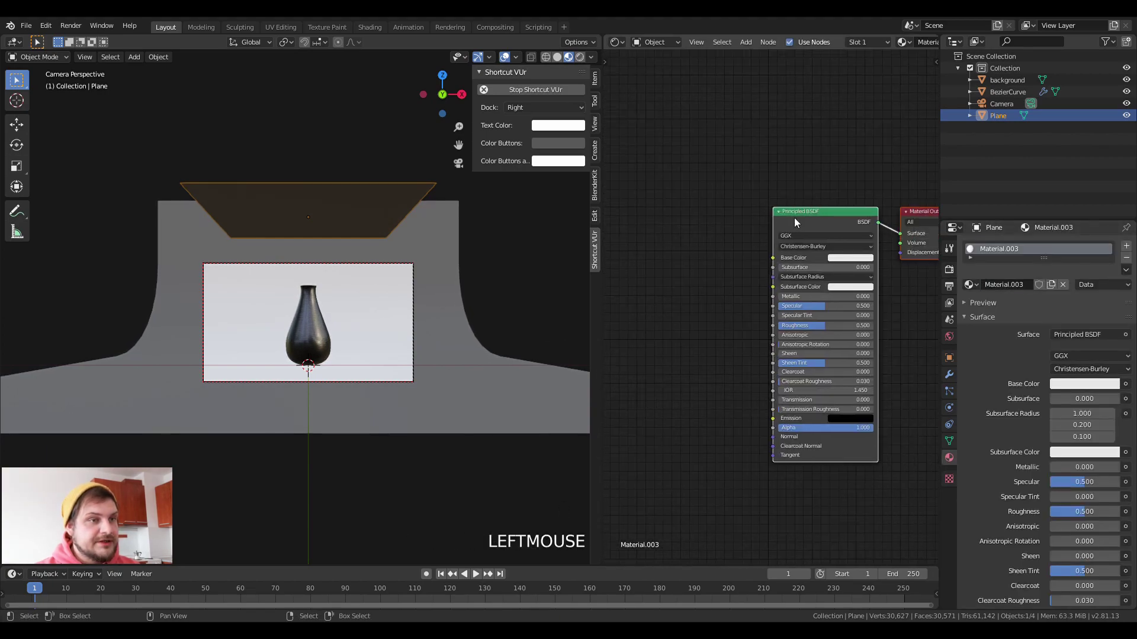
{"action": "right_click", "coordinate": [804, 224]}
{"action": "right_click", "coordinate": [800, 220]}
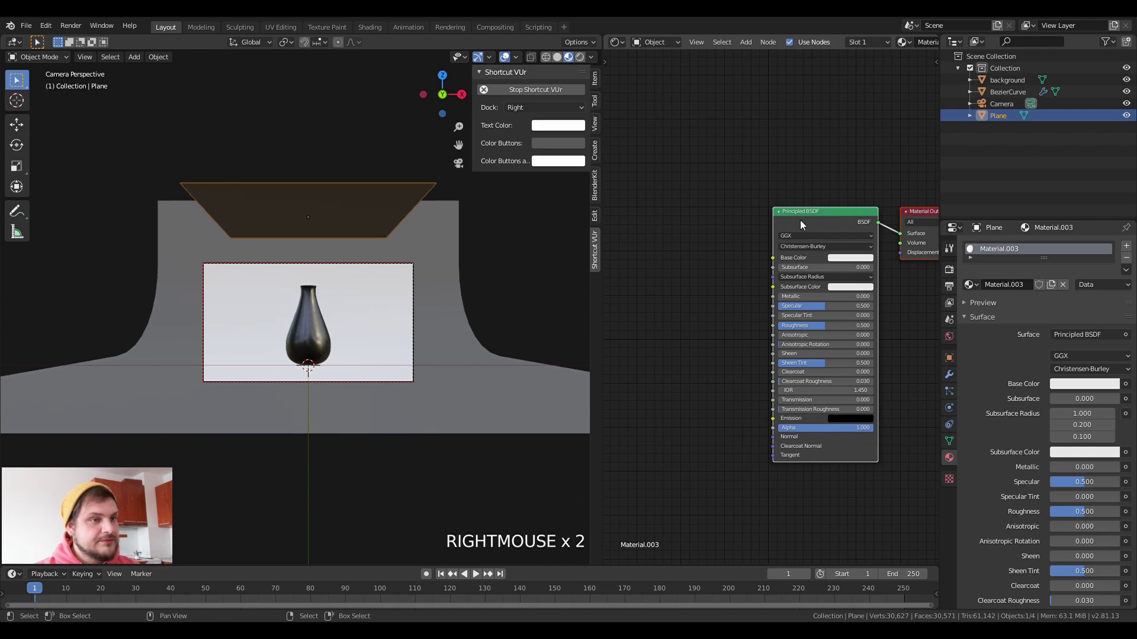
{"action": "key", "text": "x"}
{"action": "key", "text": "ctrl+z"}
{"action": "right_click", "coordinate": [824, 222]}
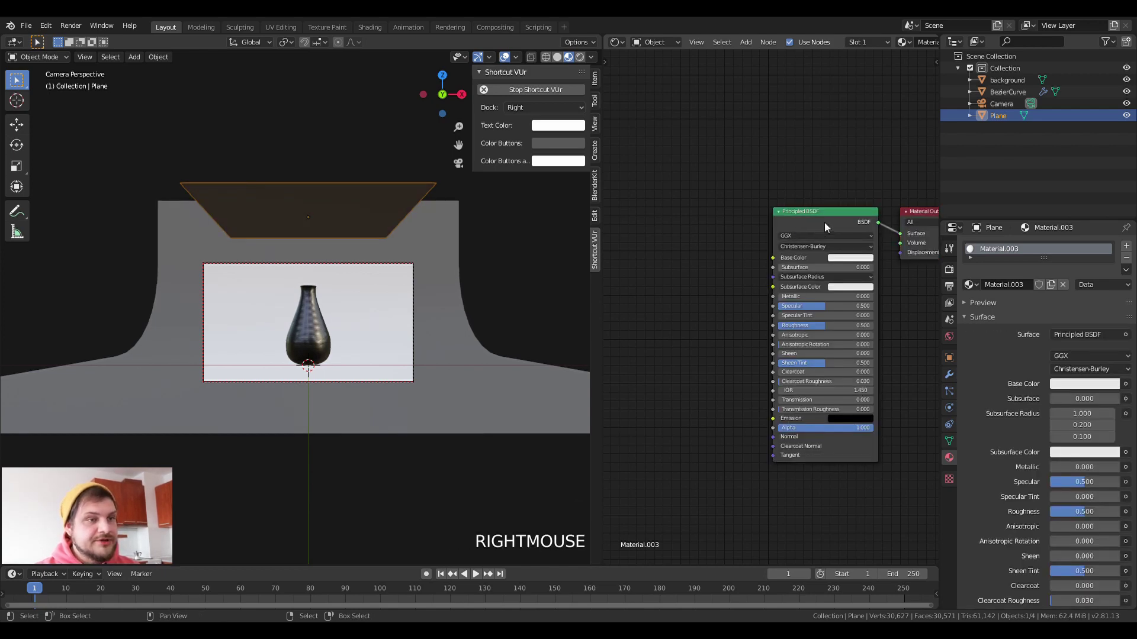
{"action": "right_click", "coordinate": [825, 221]}
{"action": "key", "text": "x"}
{"action": "middle_click_drag", "start_coordinate": [825, 222], "coordinate": [806, 224]}
Add an Emission shader and connect it to the Material Output's Surface input
{"action": "key", "text": "shift+a"}
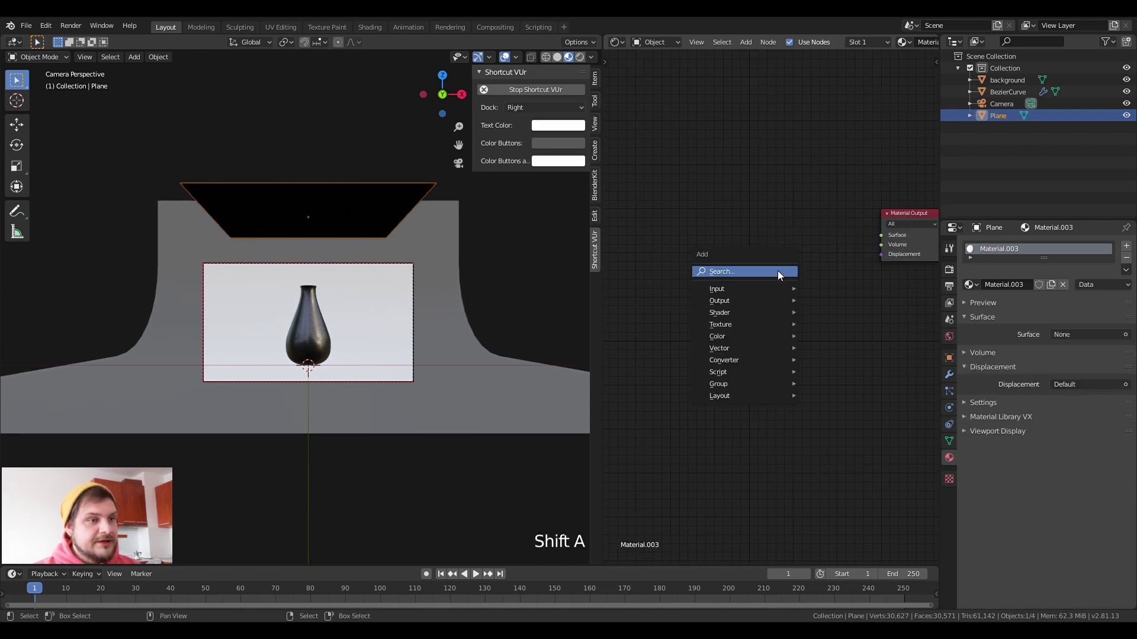
{"action": "mouse_move", "coordinate": [758, 308]}
{"action": "left_click", "coordinate": [850, 351]}
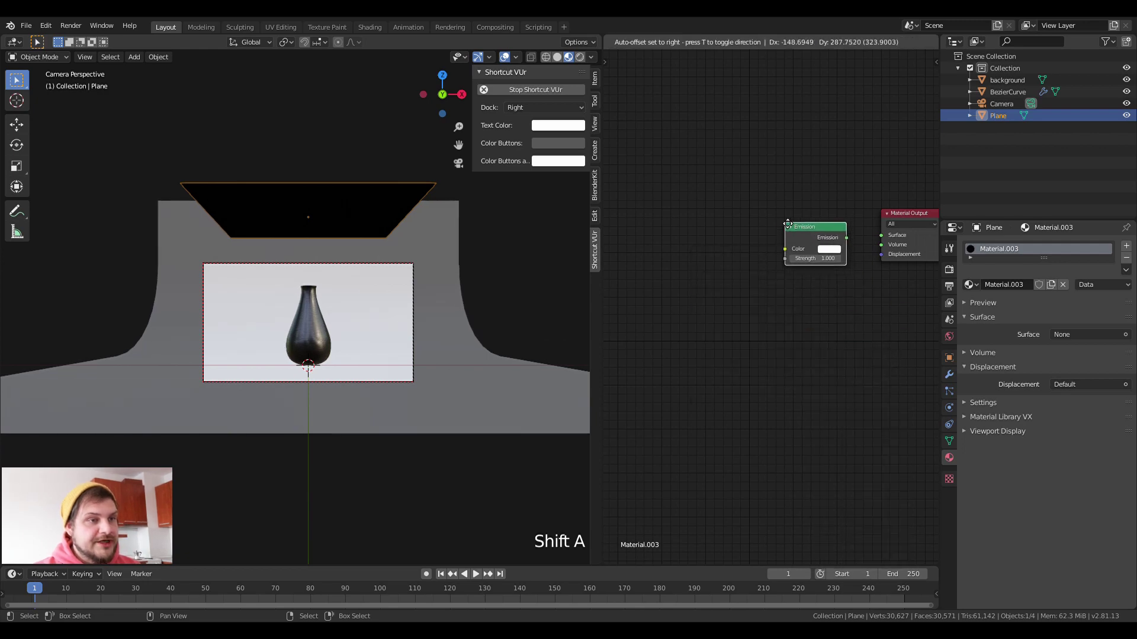
{"action": "left_click", "coordinate": [845, 234]}
{"action": "left_click_drag", "start_coordinate": [840, 226], "coordinate": [881, 235]}
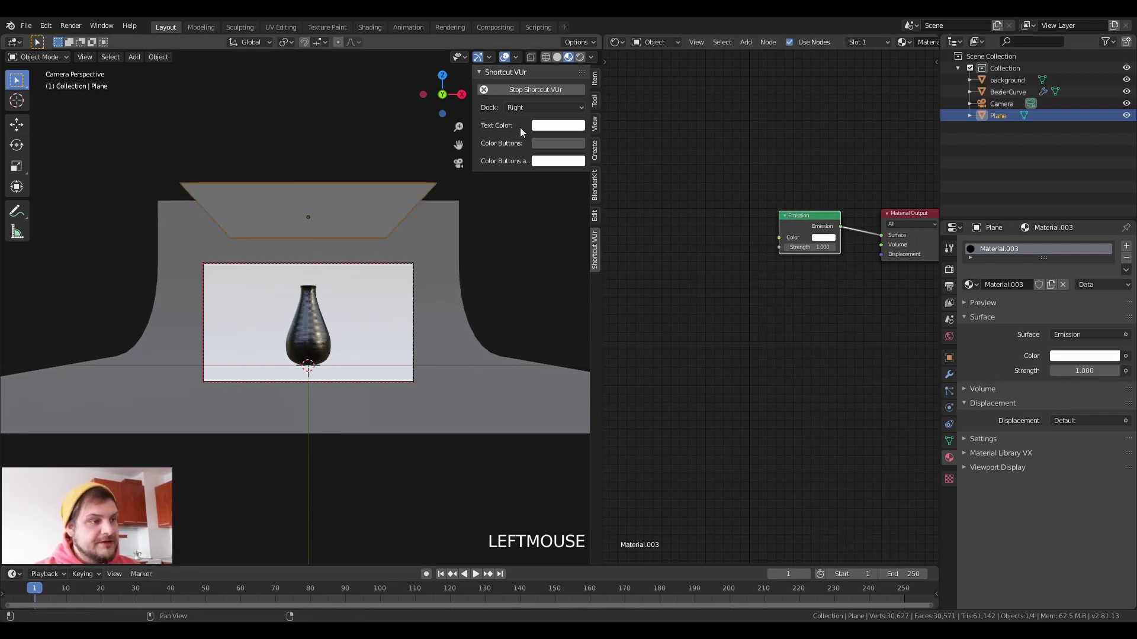
{"action": "key", "text": "shift+z"}
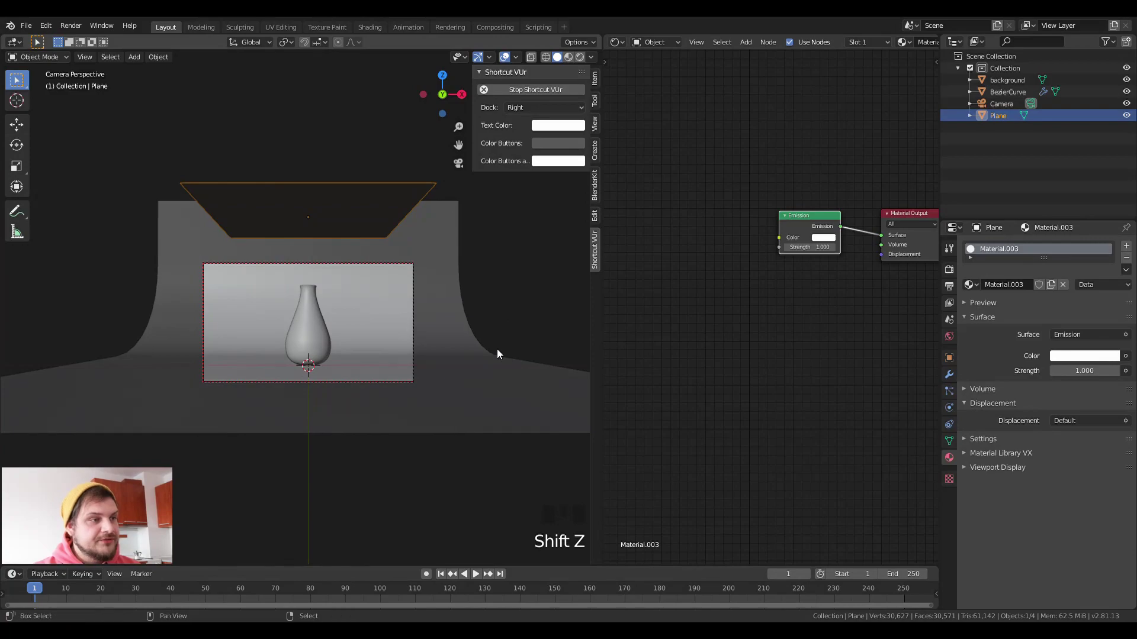
Raise the Emission node's Strength from 1 to 2.000
{"action": "scroll", "coordinate": [497, 354], "scroll_direction": "up", "scroll_amount": 2}
{"action": "scroll", "coordinate": [497, 353], "scroll_direction": "up", "scroll_amount": 3}
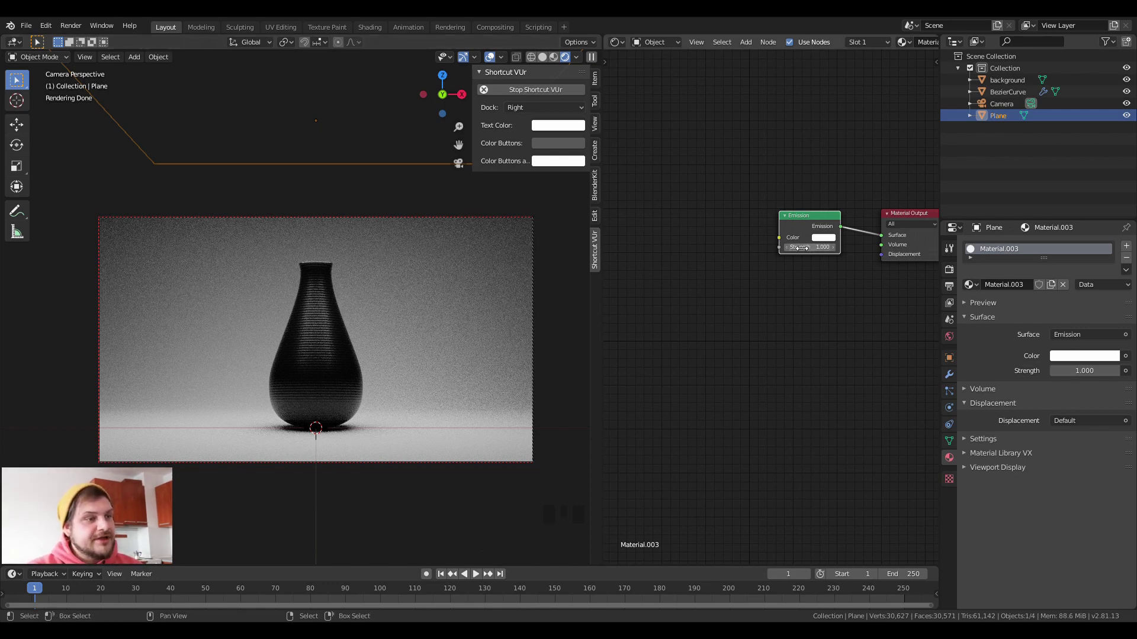
{"action": "left_click_drag", "start_coordinate": [814, 247], "coordinate": [847, 247]}
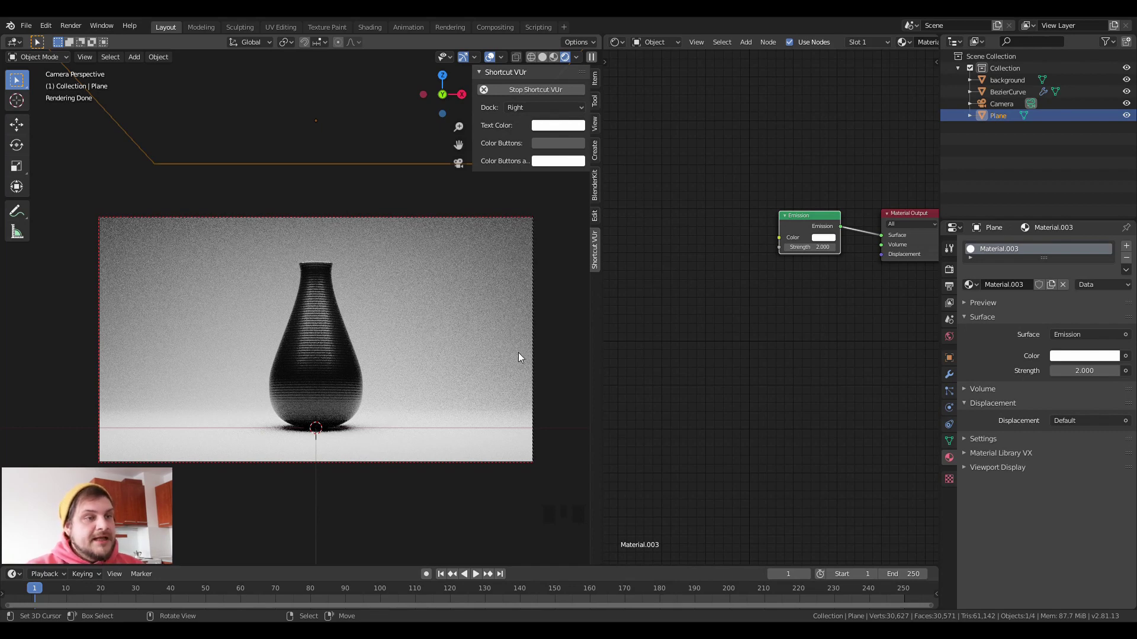
{"action": "middle_click_drag", "start_coordinate": [776, 333], "coordinate": [736, 349]}
{"action": "key", "text": "shift+a"}
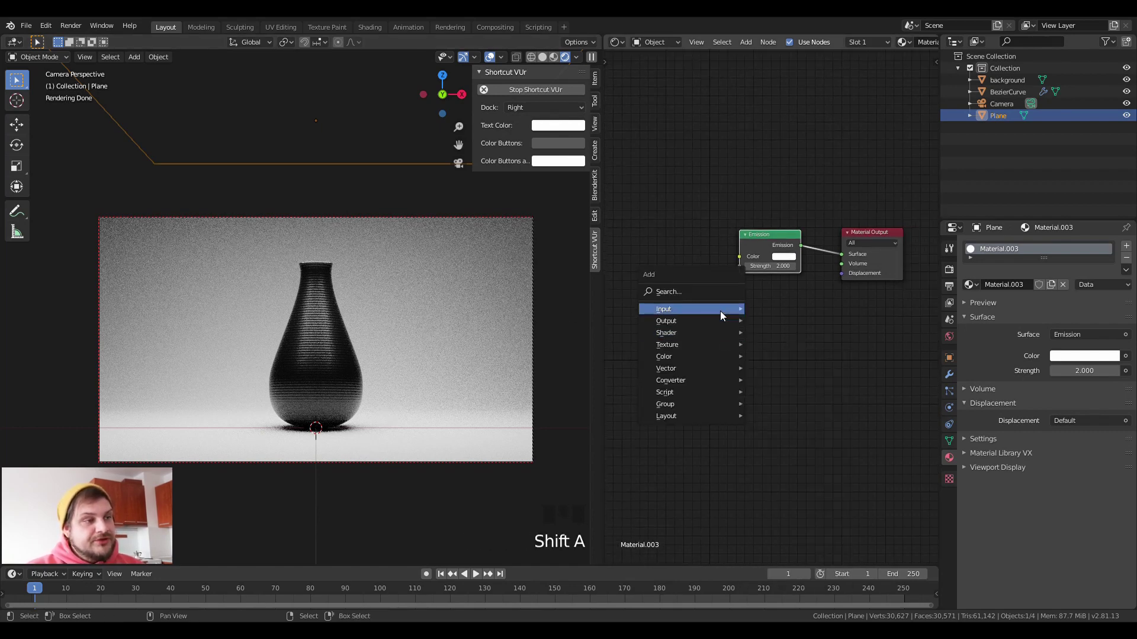
Add a Geometry input node and a Mix Shader between Emission and the output
{"action": "left_click", "coordinate": [718, 309]}
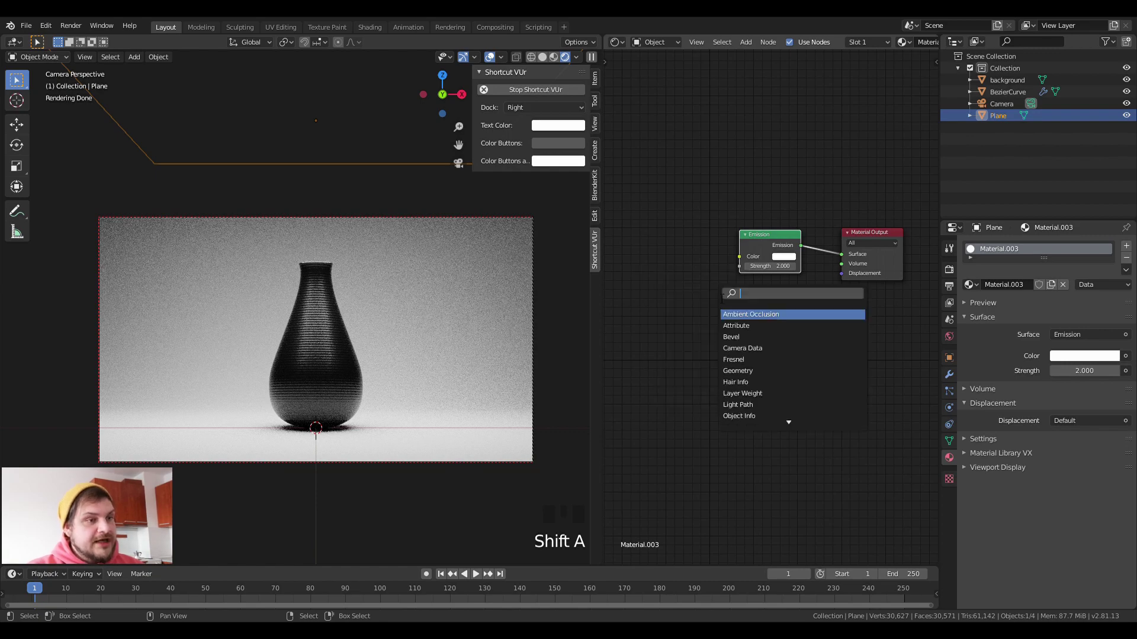
{"action": "type", "text": "ge"}
{"action": "left_click", "coordinate": [748, 314]}
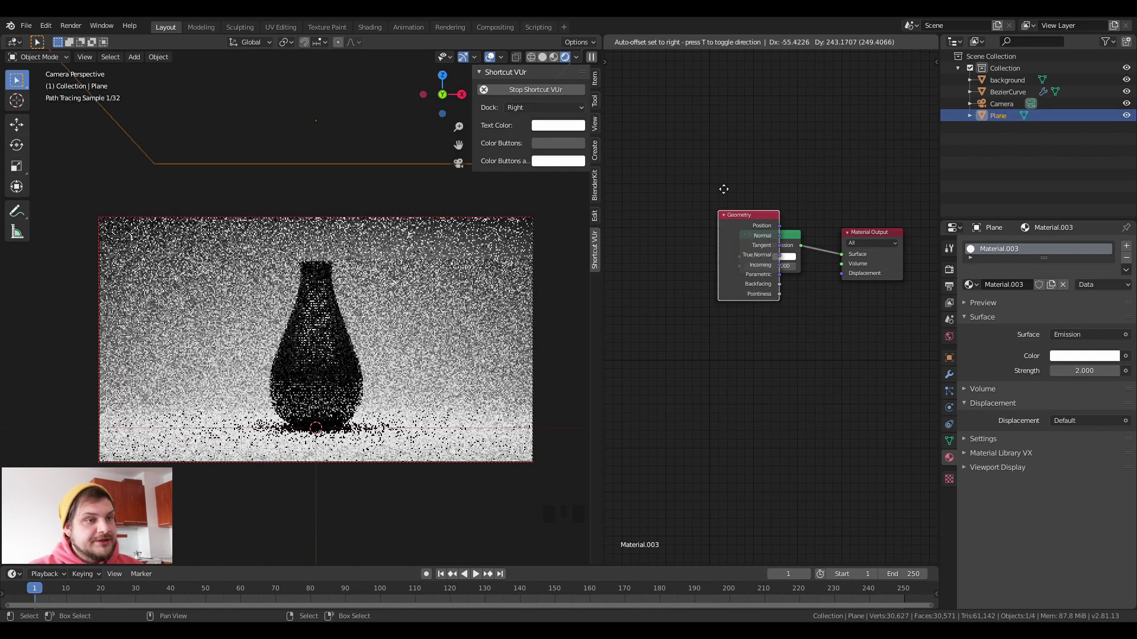
{"action": "left_click", "coordinate": [764, 173]}
{"action": "middle_click_drag", "start_coordinate": [815, 308], "coordinate": [772, 310]}
{"action": "key", "text": "shift+a"}
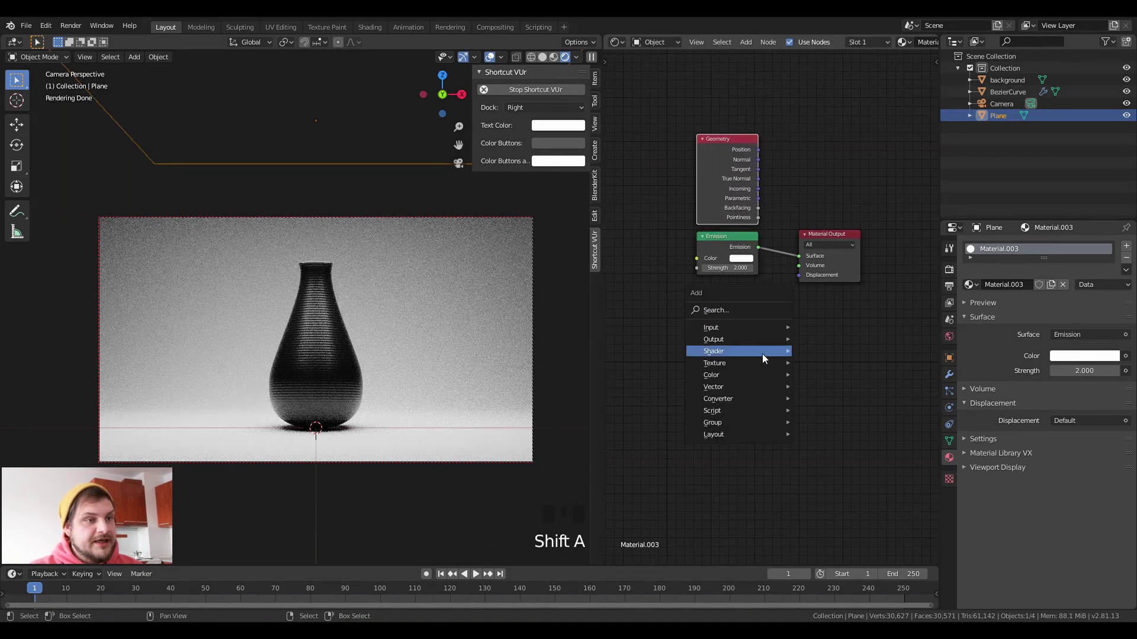
{"action": "mouse_move", "coordinate": [762, 353]}
{"action": "left_click", "coordinate": [852, 206]}
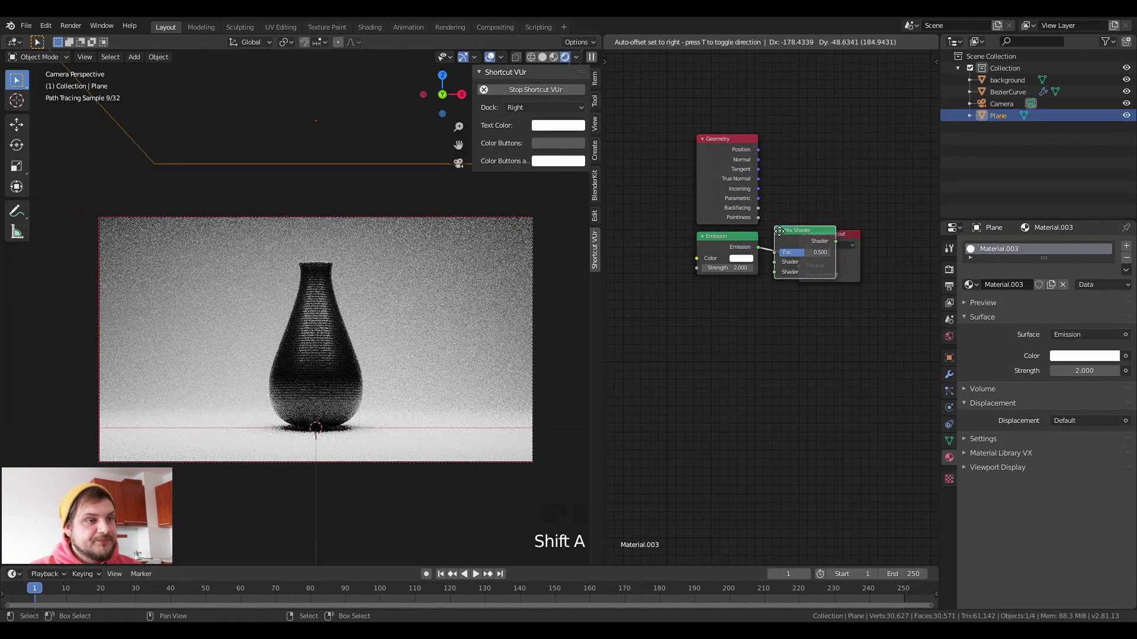
{"action": "left_click", "coordinate": [820, 237]}
Add a black Diffuse BSDF with Roughness 1 and drive the mix factor with Backfacing
{"action": "key", "text": "shift+a"}
{"action": "mouse_move", "coordinate": [772, 304]}
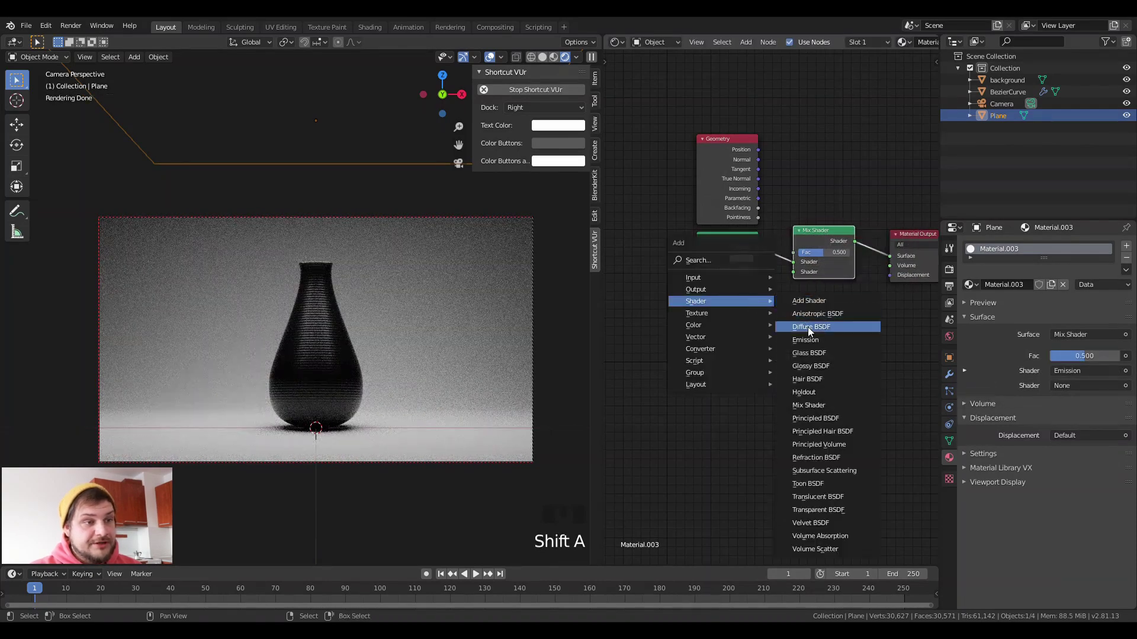
{"action": "left_click", "coordinate": [808, 327]}
{"action": "left_click", "coordinate": [726, 315]}
{"action": "left_click", "coordinate": [735, 319]}
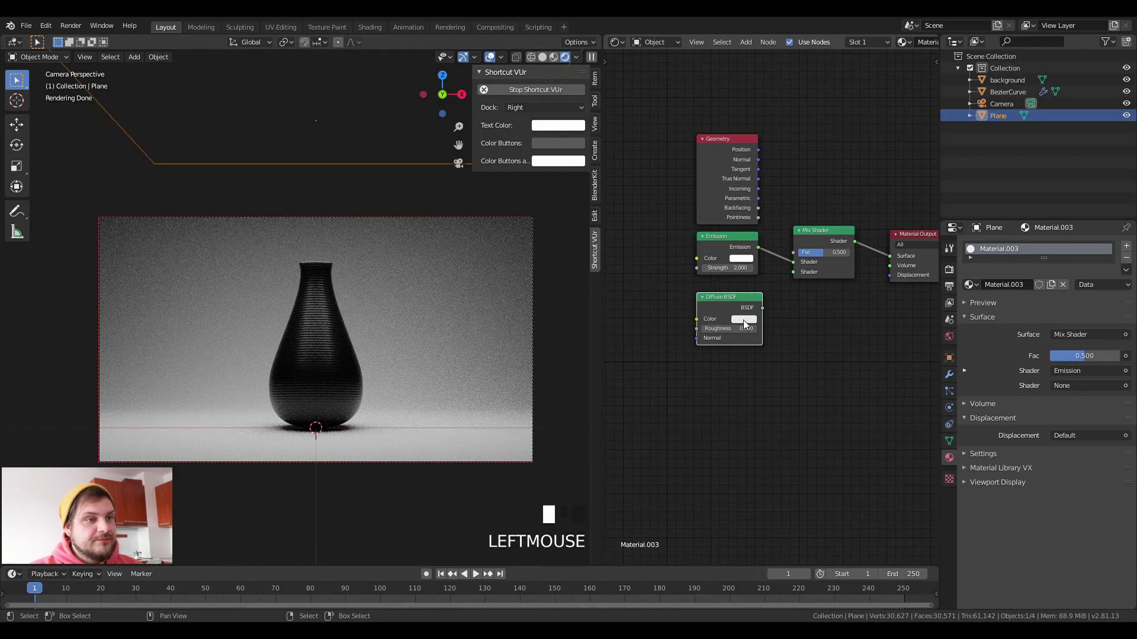
{"action": "left_click_drag", "start_coordinate": [805, 248], "coordinate": [807, 257]}
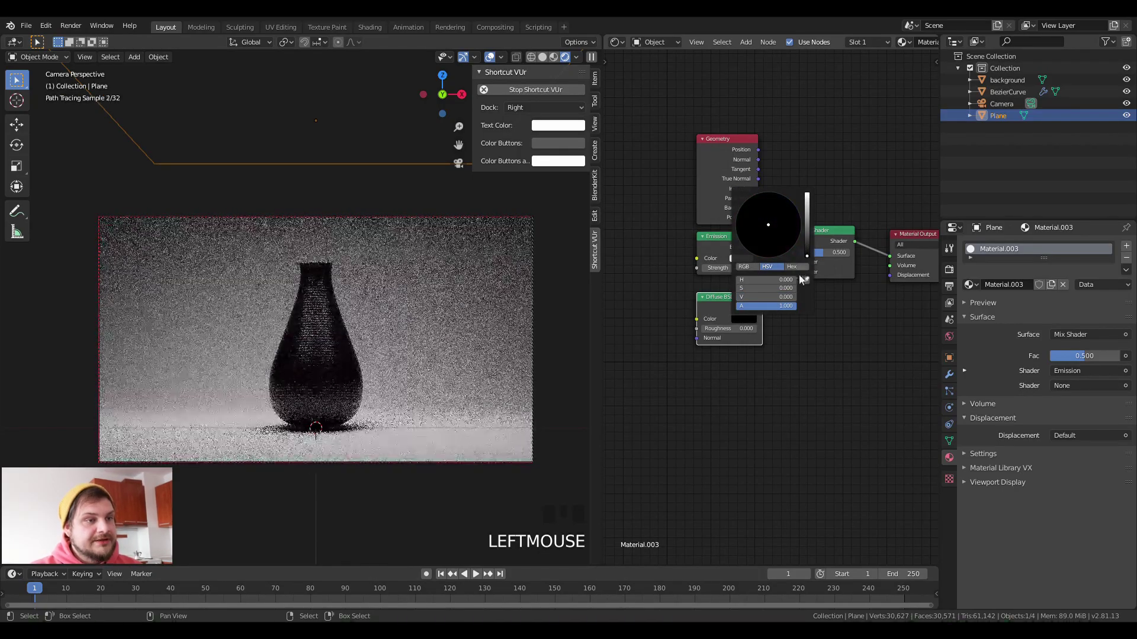
{"action": "left_click_drag", "start_coordinate": [736, 328], "coordinate": [794, 278]}
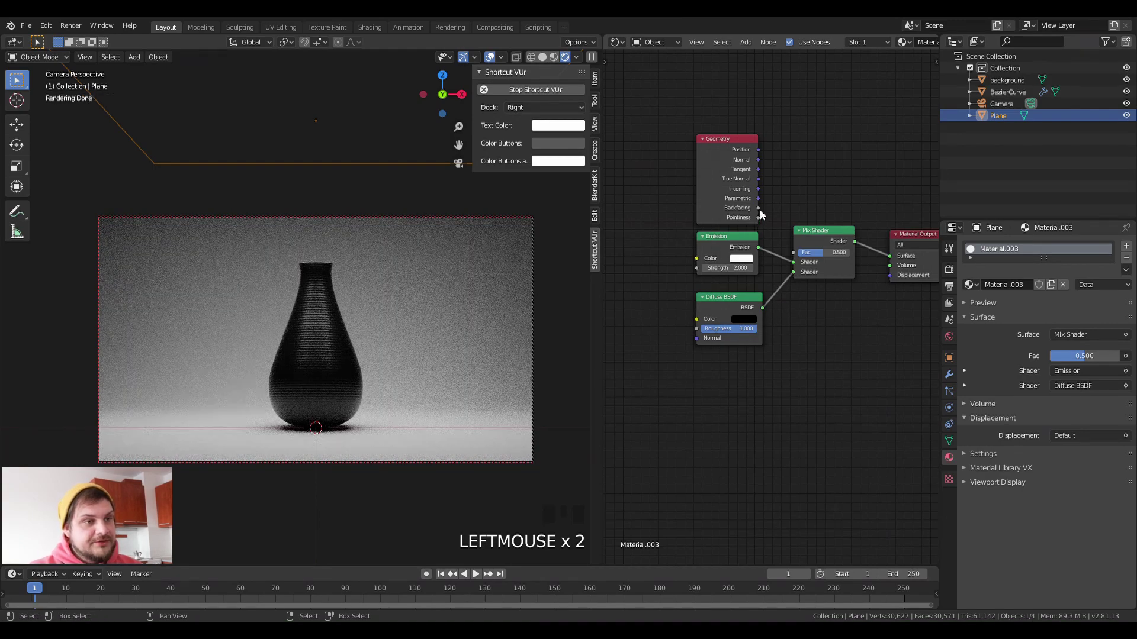
{"action": "left_click_drag", "start_coordinate": [758, 208], "coordinate": [797, 252]}
Check the plane from an angle, return to camera view, and begin rotating the plane
{"action": "middle_click_drag", "start_coordinate": [549, 246], "coordinate": [461, 289]}
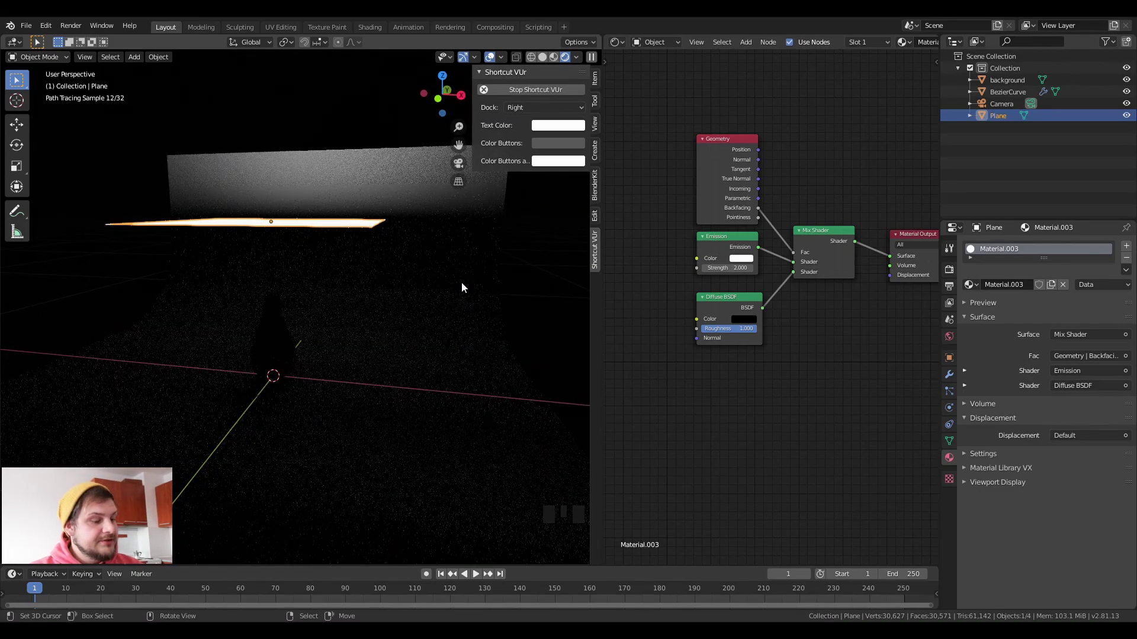
{"action": "key", "text": "KP_0"}
{"action": "key", "text": "r"}
{"action": "key", "text": "y"}
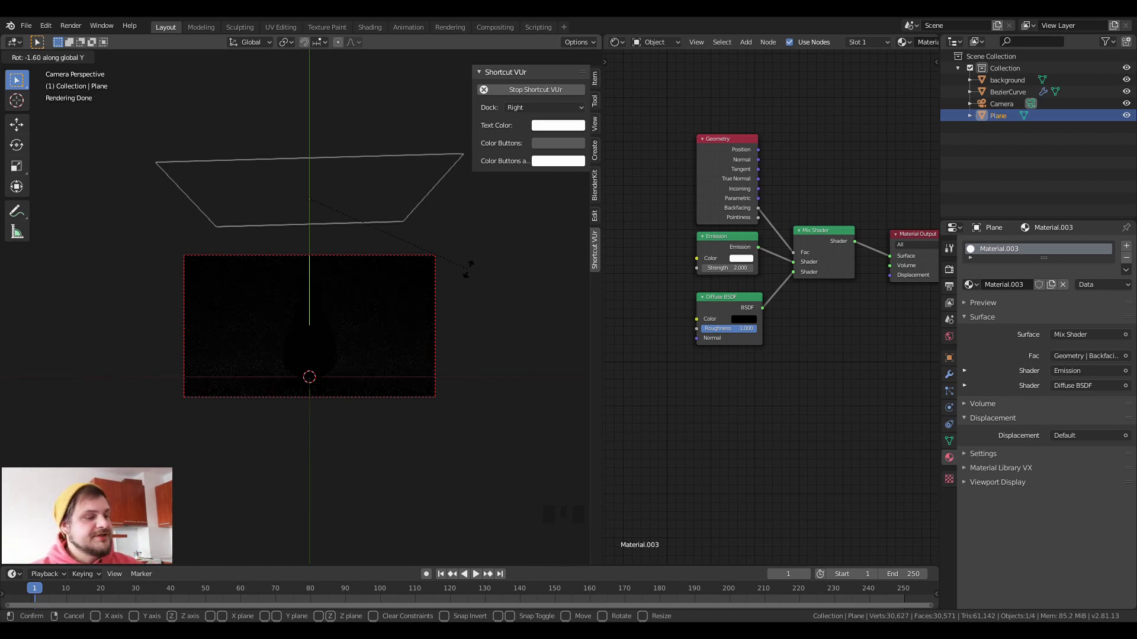
Rotate the emission plane about 185° around global X so its glowing side faces the vase
{"action": "key", "text": "x"}
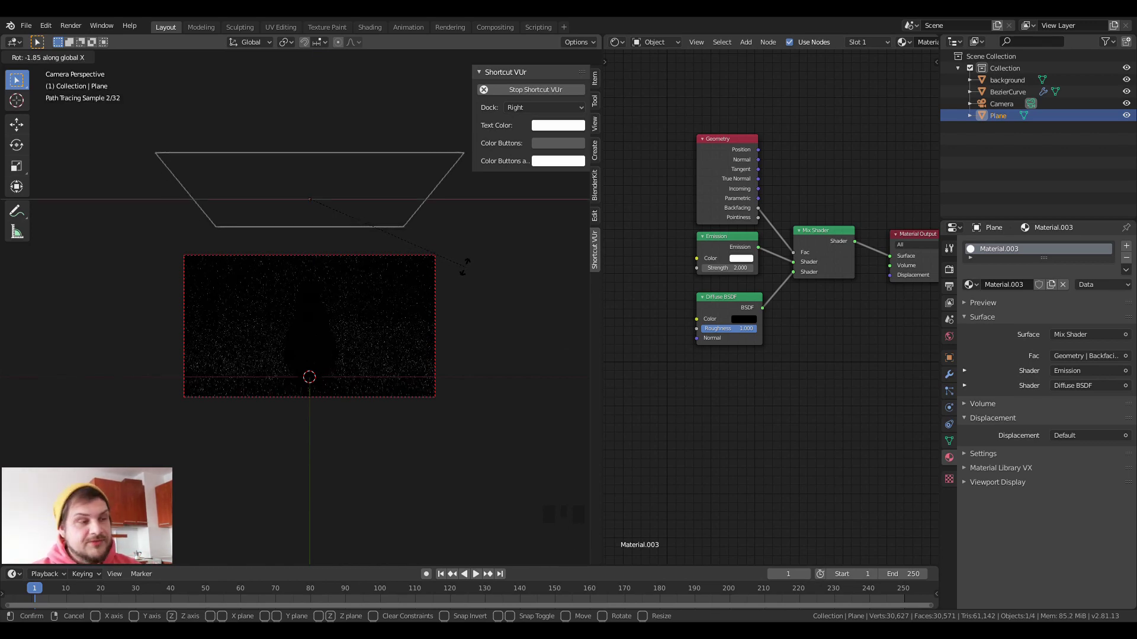
{"action": "mouse_move", "coordinate": [261, 311]}
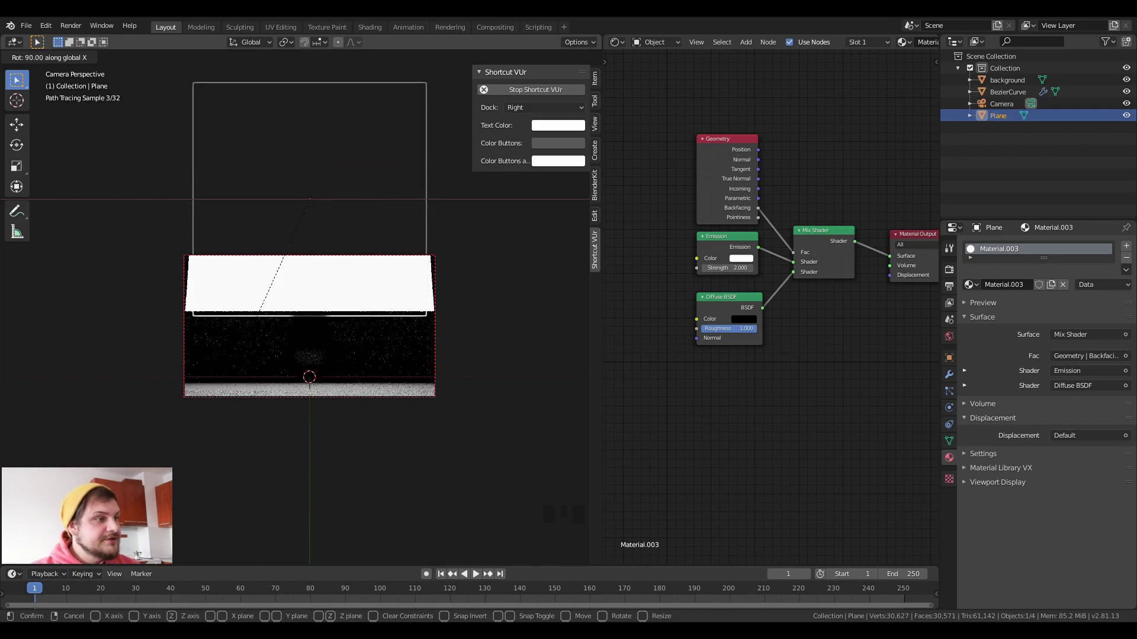
{"action": "mouse_move", "coordinate": [203, 111]}
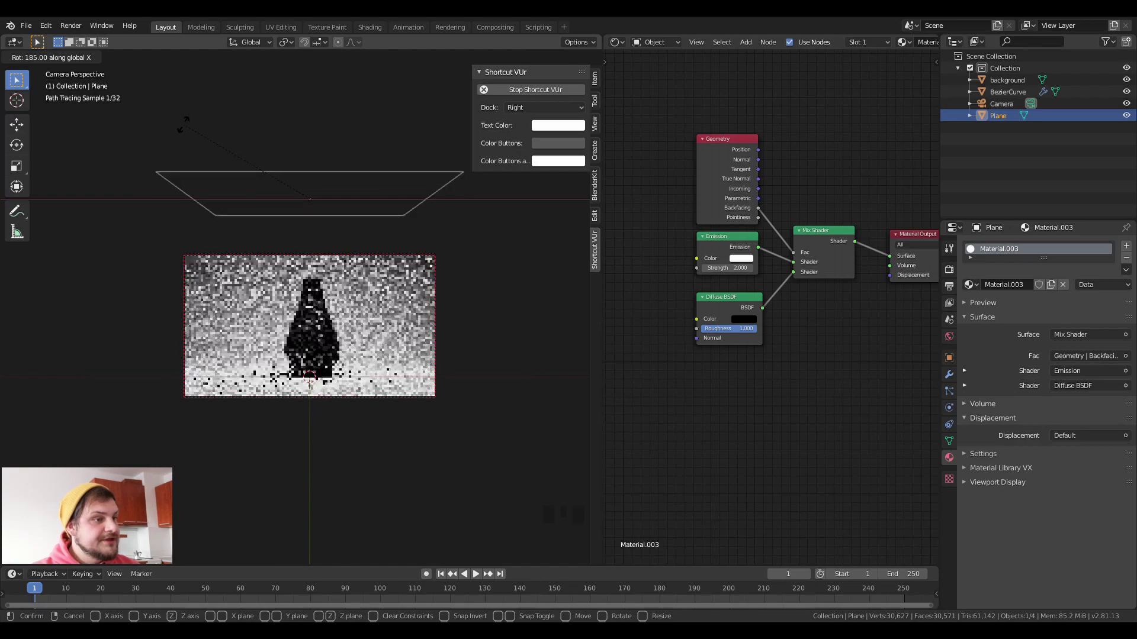
{"action": "left_click", "coordinate": [183, 123]}
{"action": "scroll", "coordinate": [418, 317], "scroll_direction": "up", "scroll_amount": 3}
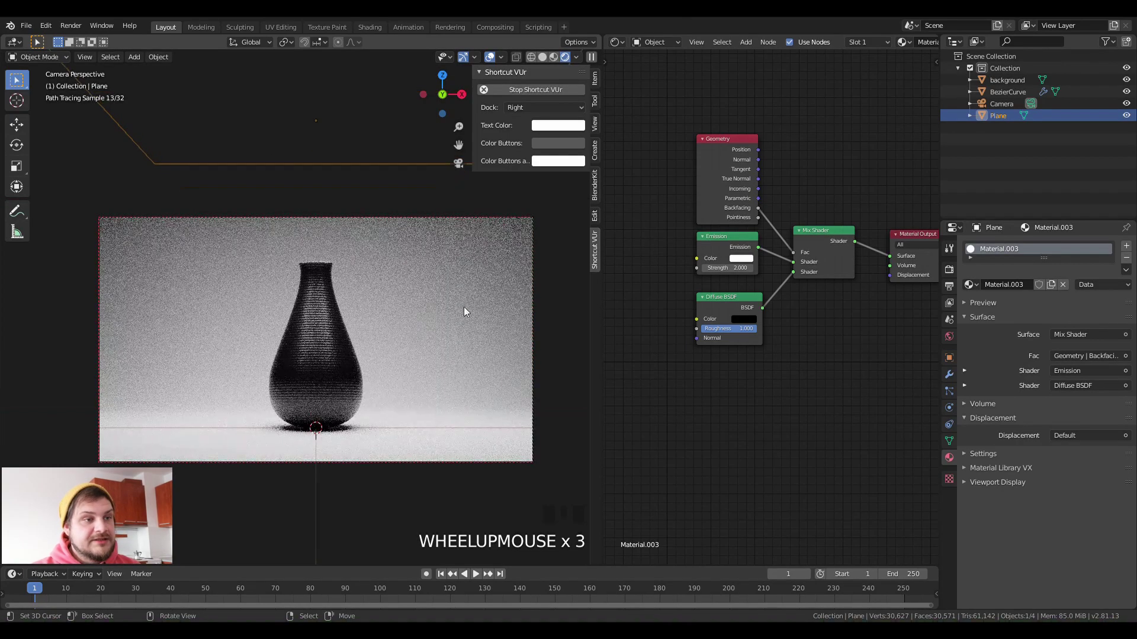
{"action": "left_click_drag", "start_coordinate": [758, 247], "coordinate": [894, 257]}
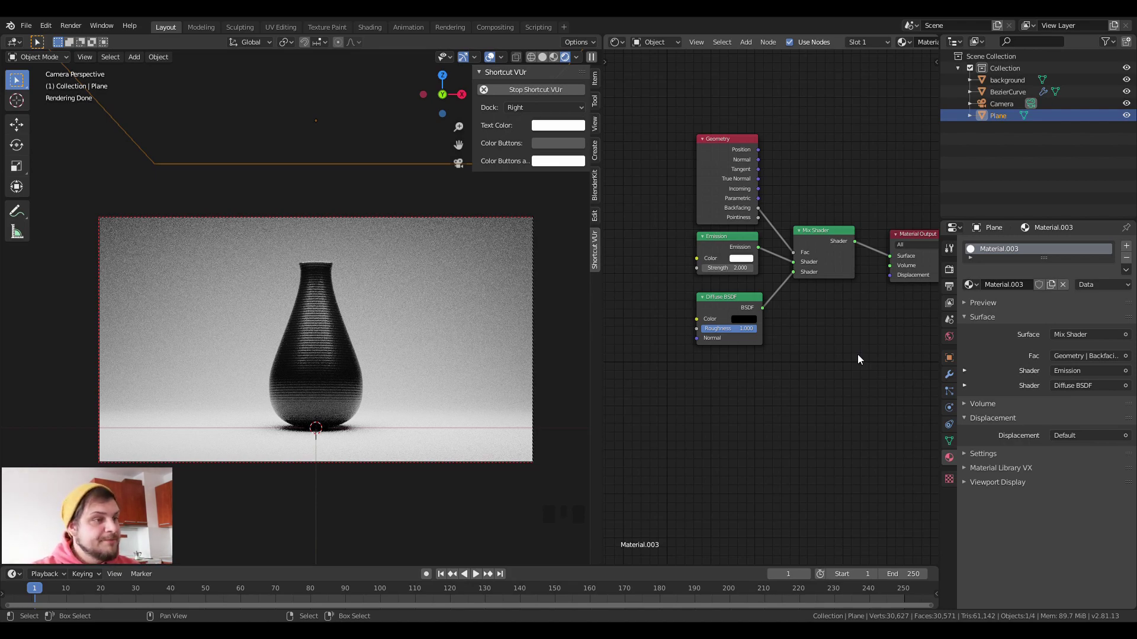
{"action": "scroll", "coordinate": [431, 354], "scroll_direction": "down", "scroll_amount": 2}
Add a Blackbody node to the shader graph beside the Emission node
{"action": "middle_click_drag", "start_coordinate": [686, 346], "coordinate": [764, 346]}
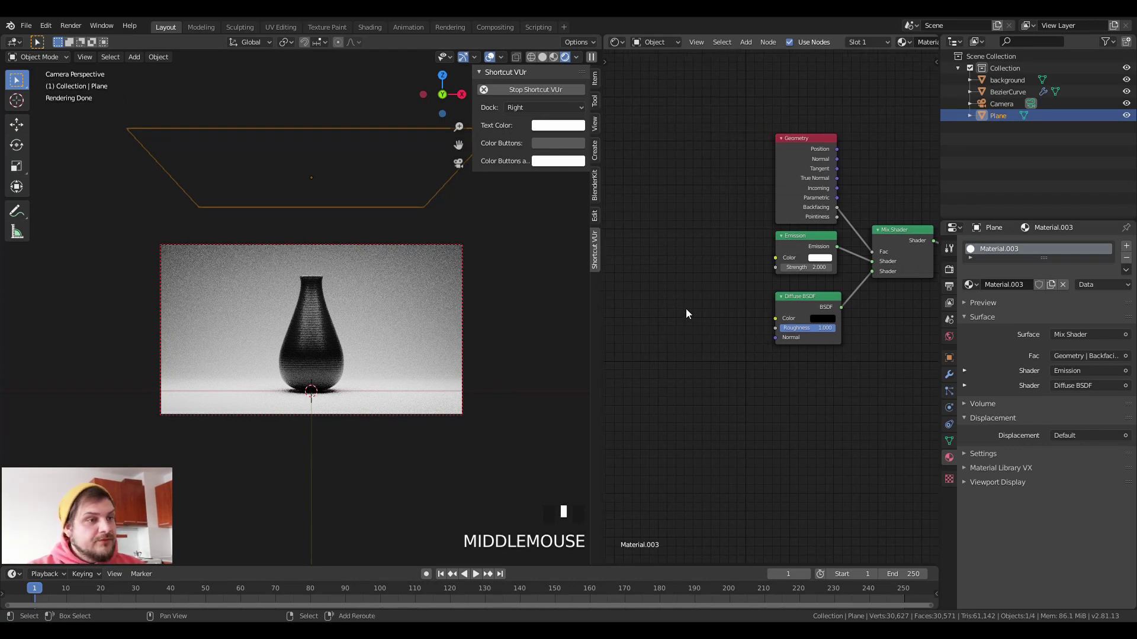
{"action": "key", "text": "shift+a"}
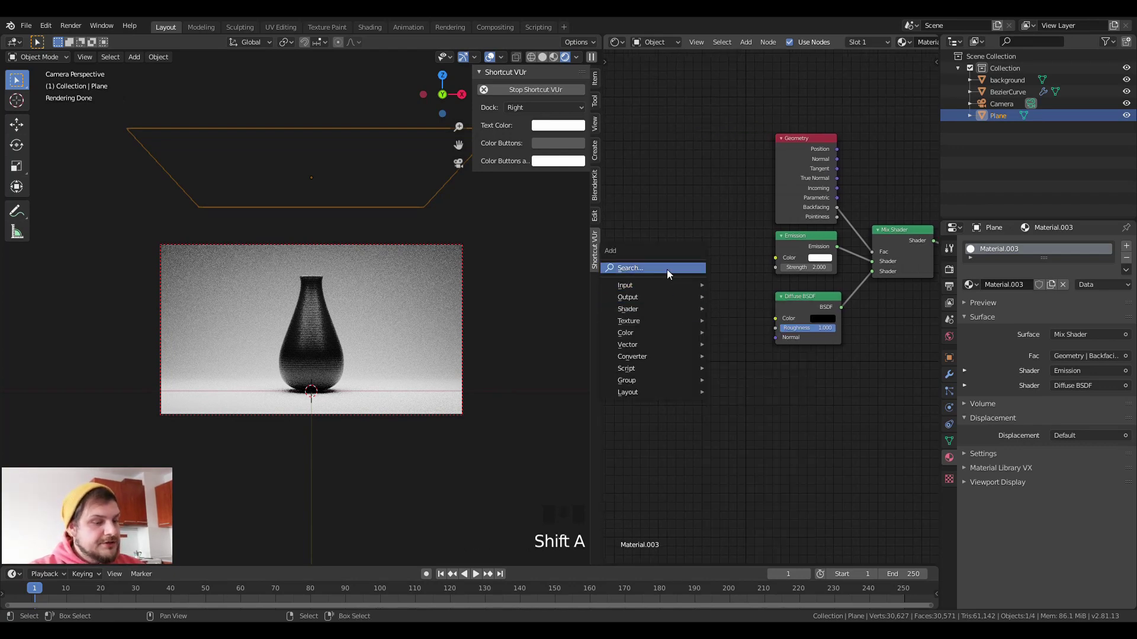
{"action": "left_click", "coordinate": [667, 269]}
{"action": "type", "text": "bl"}
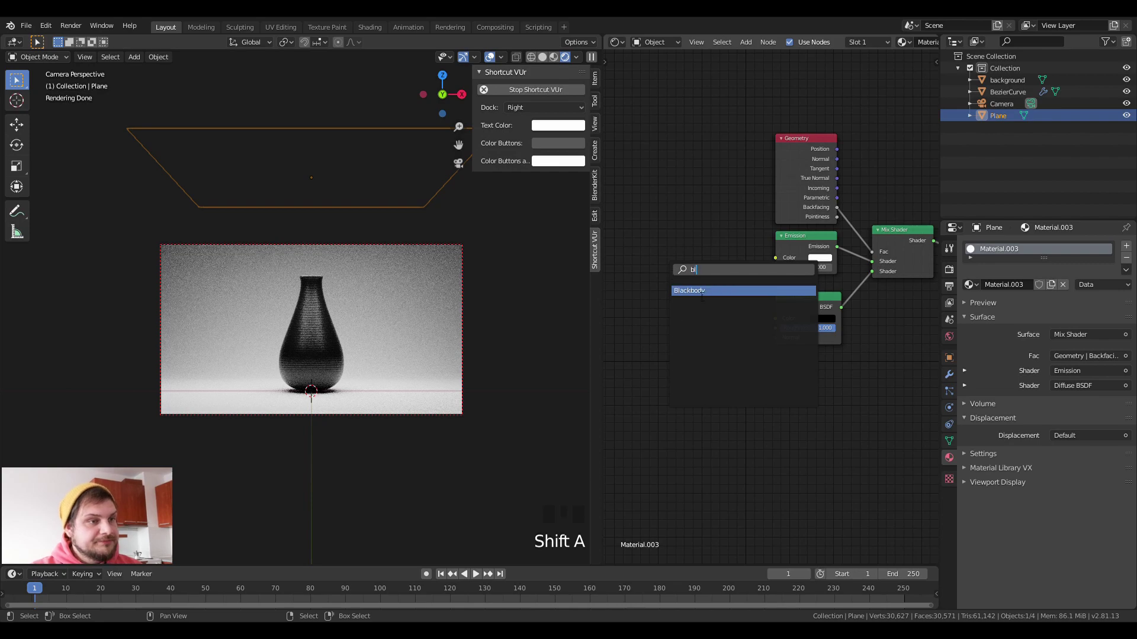
{"action": "left_click", "coordinate": [702, 290]}
{"action": "left_click", "coordinate": [701, 248]}
Feed the Blackbody Color into the Emission Color for a warm orange 1500 K glow
{"action": "scroll", "coordinate": [724, 239], "scroll_direction": "up", "scroll_amount": 4}
{"action": "middle_click_drag", "start_coordinate": [725, 239], "coordinate": [739, 261]}
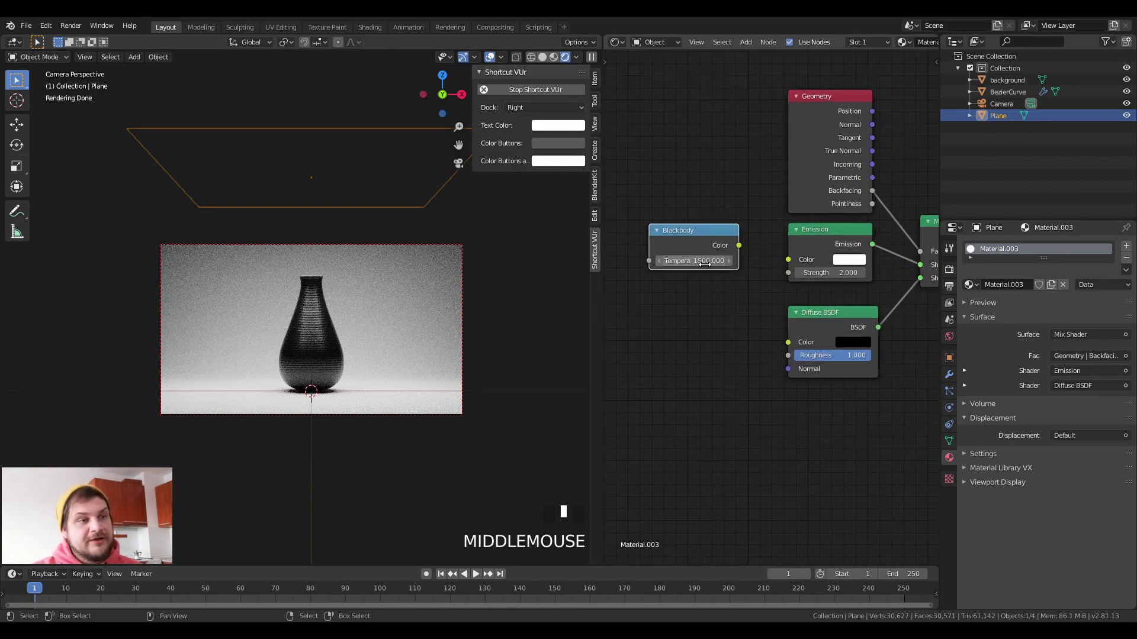
{"action": "left_click_drag", "start_coordinate": [739, 246], "coordinate": [788, 259]}
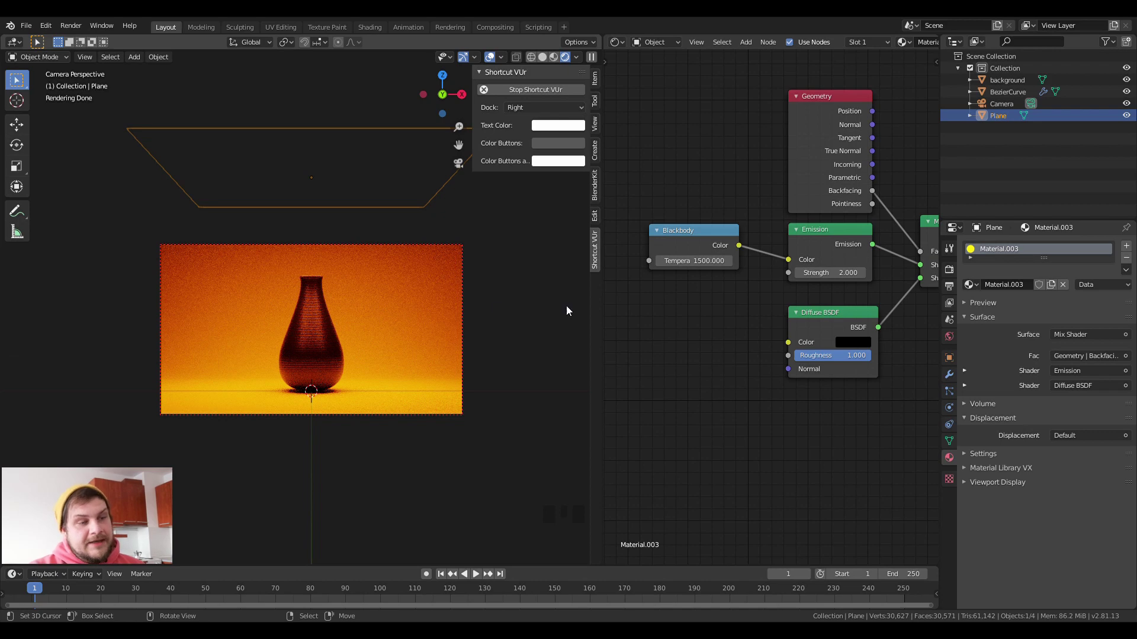
{"action": "left_click", "coordinate": [694, 261]}
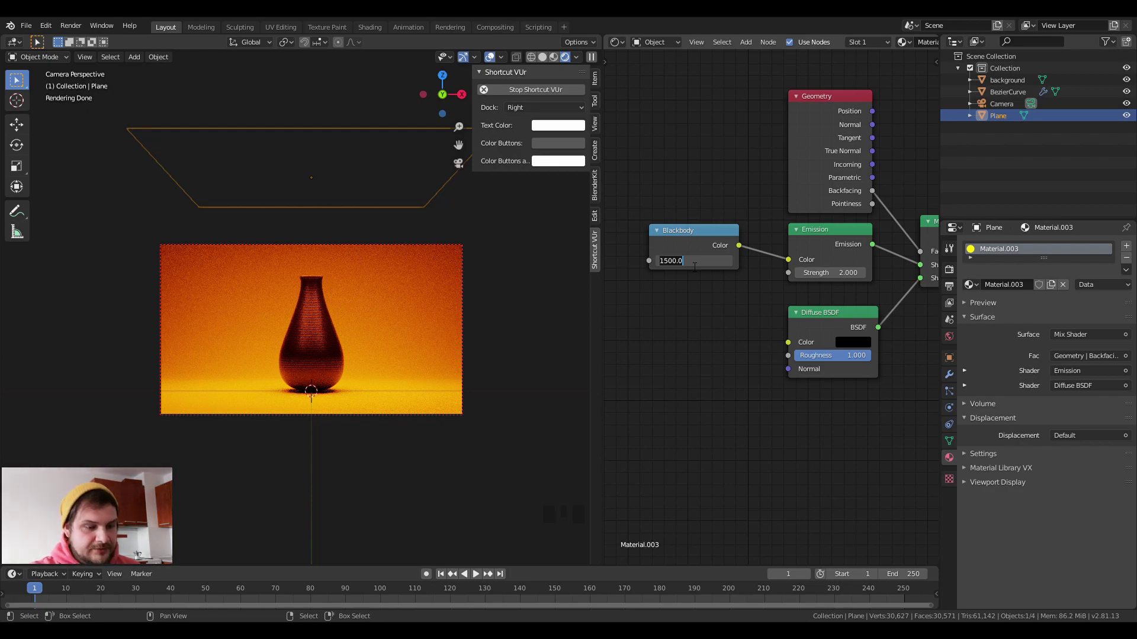
Try Blackbody temperatures of 5000 K, then 8000 K, checking the render
{"action": "key", "text": "ctrl+a"}
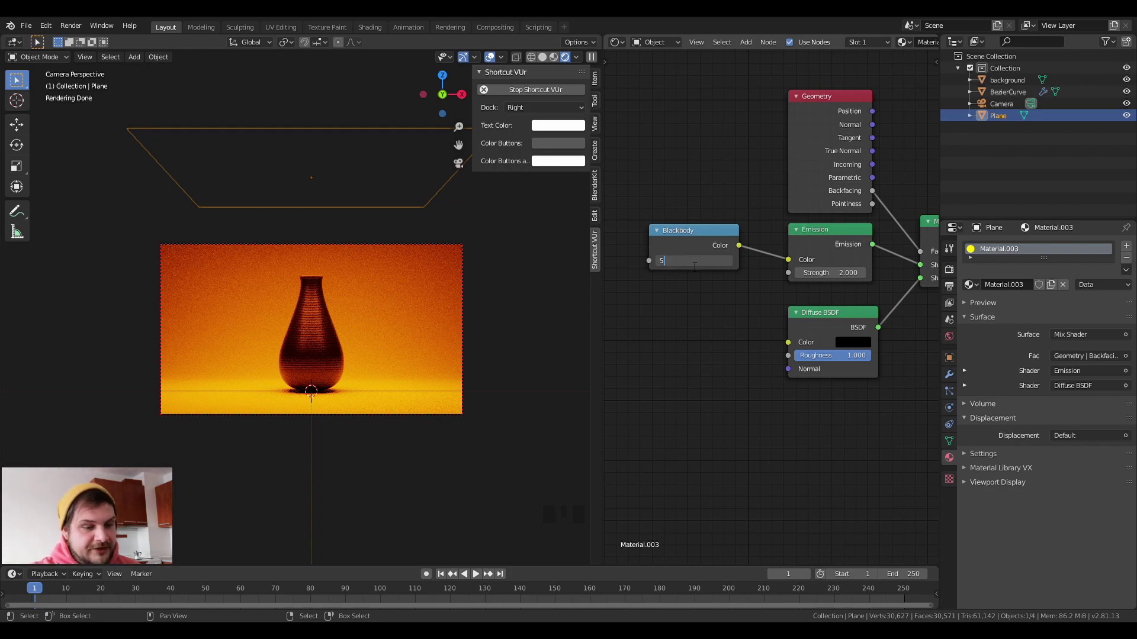
{"action": "type", "text": "5000"}
{"action": "key", "text": "Return"}
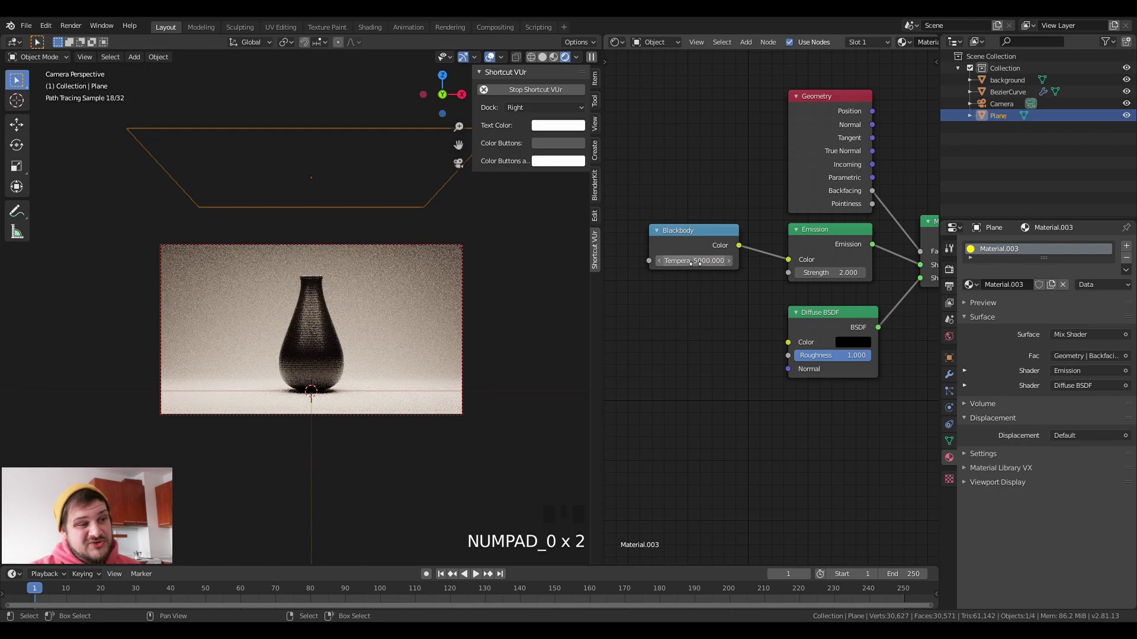
{"action": "scroll", "coordinate": [407, 321], "scroll_direction": "up", "scroll_amount": 1}
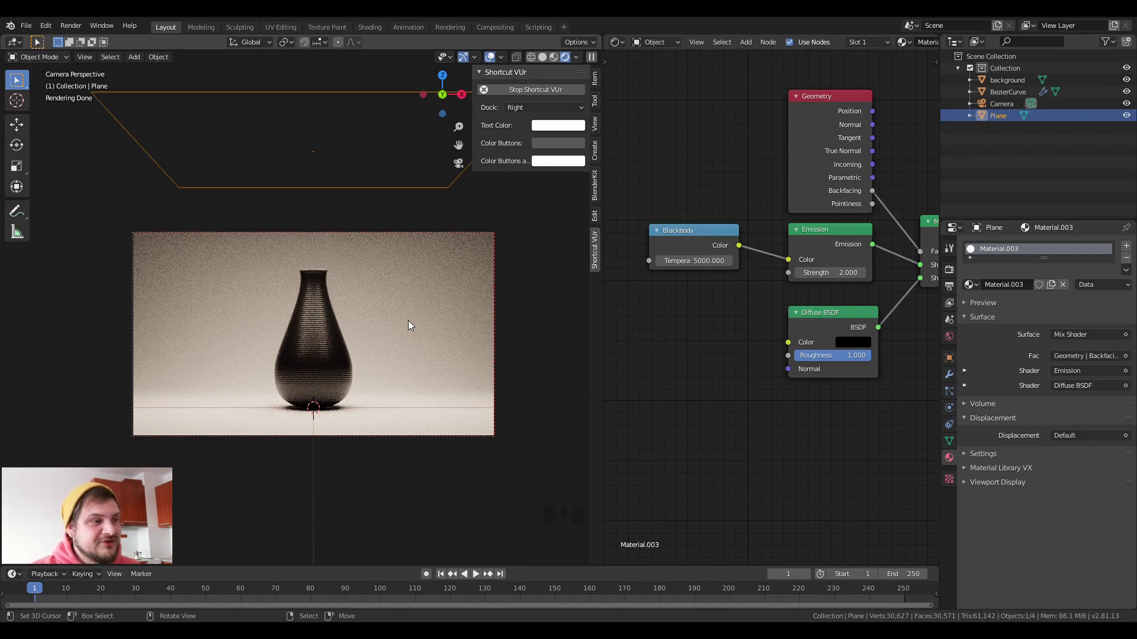
{"action": "scroll", "coordinate": [407, 321], "scroll_direction": "up", "scroll_amount": 2}
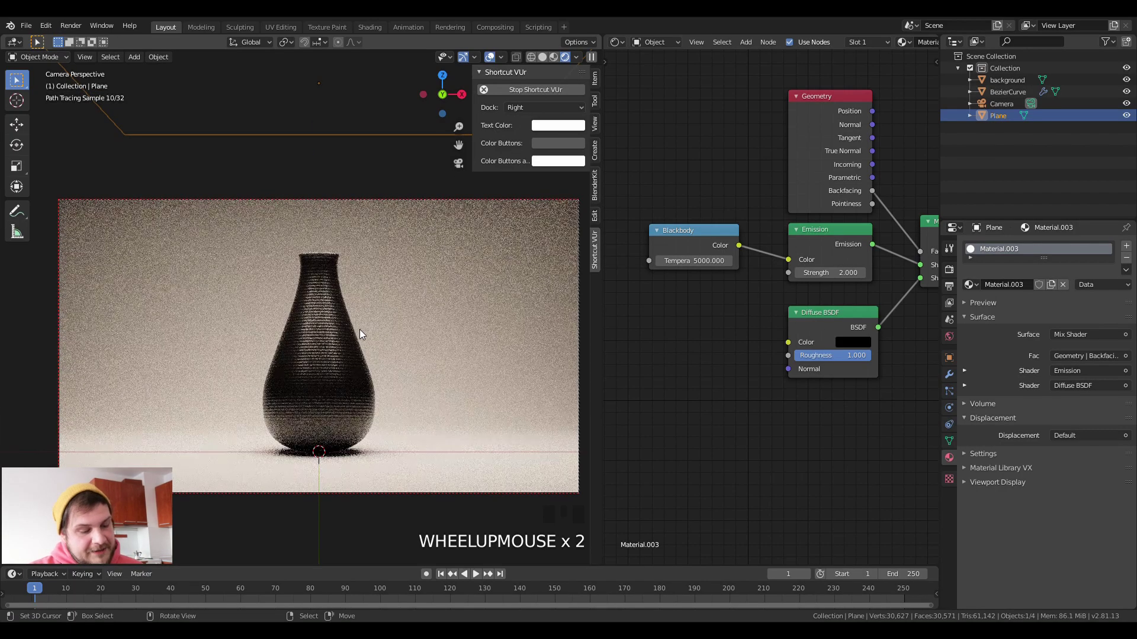
{"action": "scroll", "coordinate": [367, 327], "scroll_direction": "down", "scroll_amount": 1}
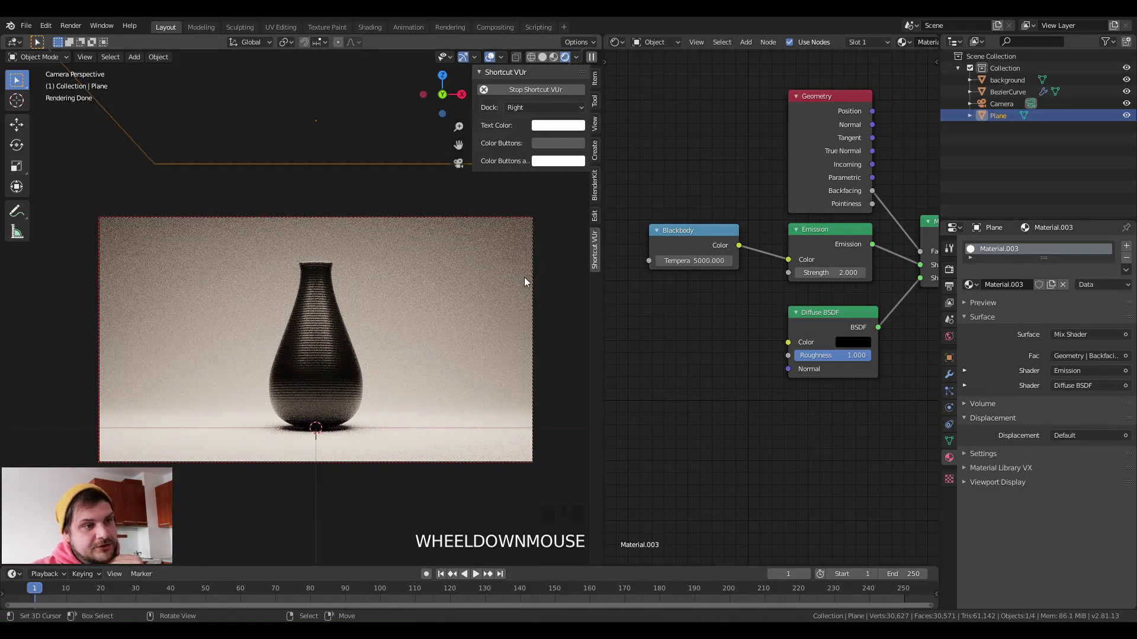
{"action": "left_click", "coordinate": [702, 262]}
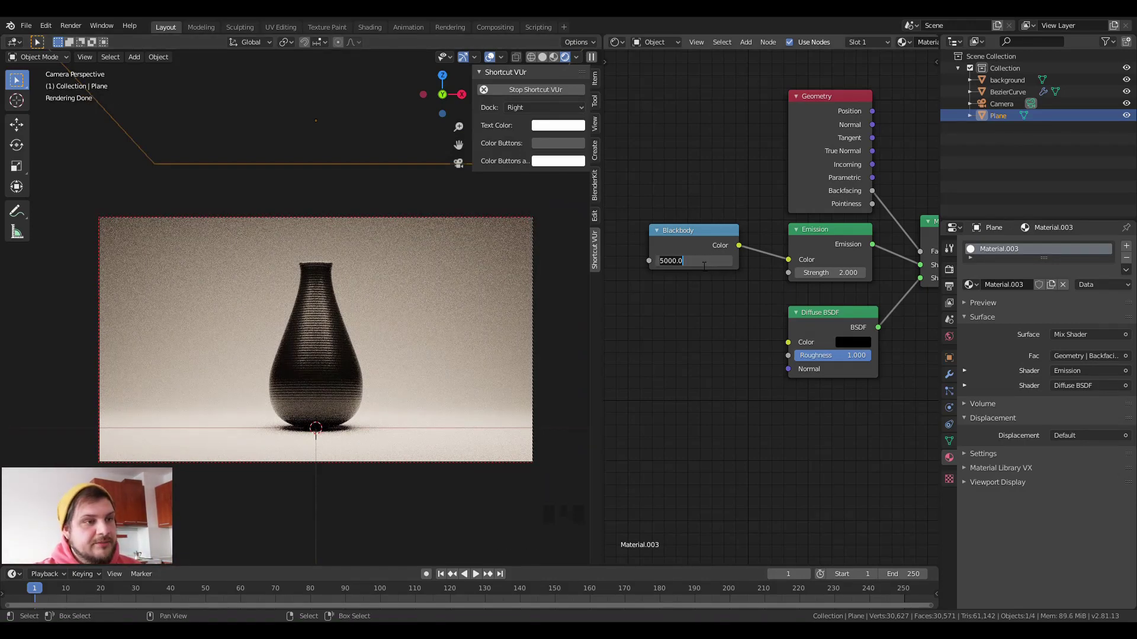
{"action": "type", "text": "00"}
{"action": "key", "text": "Return"}
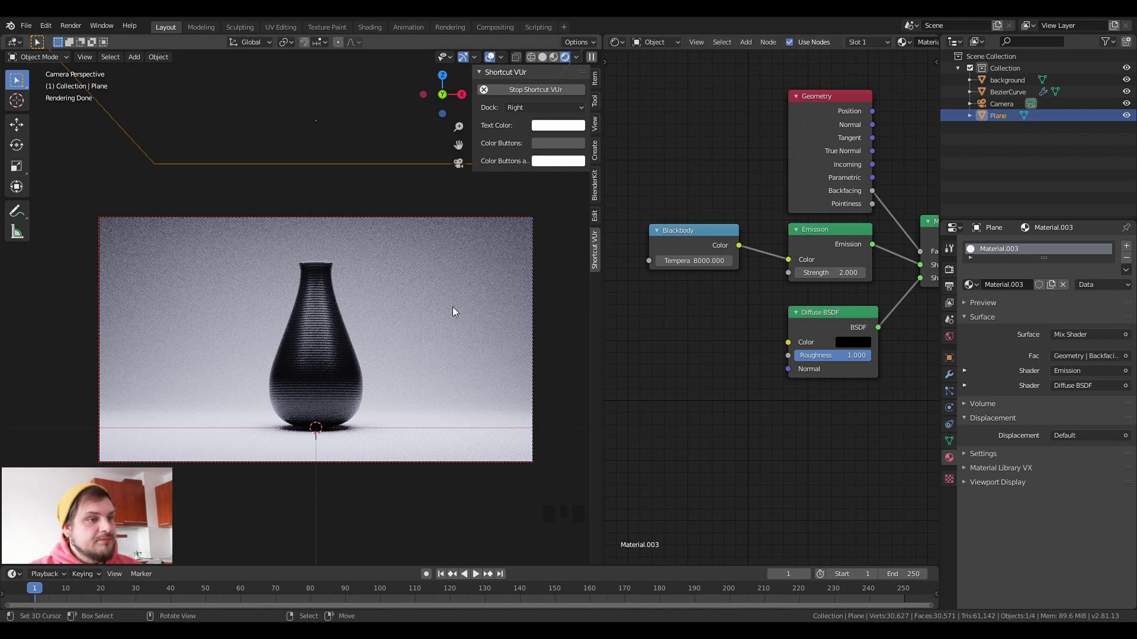
Try 10000 K and 6500 K, then settle the Blackbody temperature at 7000 K
{"action": "left_click", "coordinate": [699, 261]}
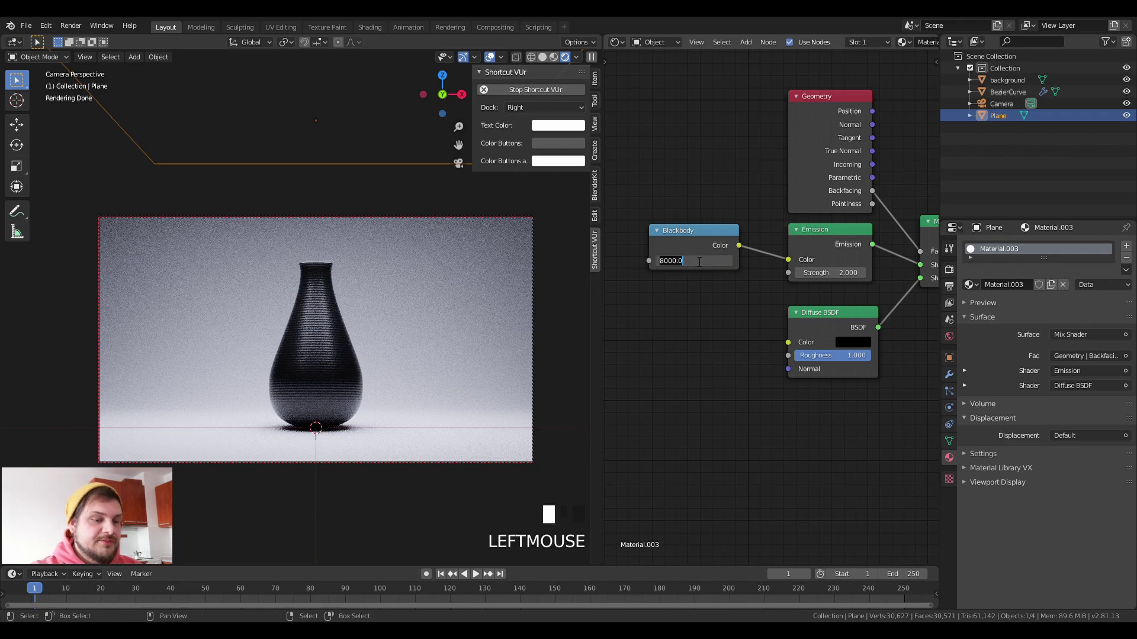
{"action": "type", "text": "10000"}
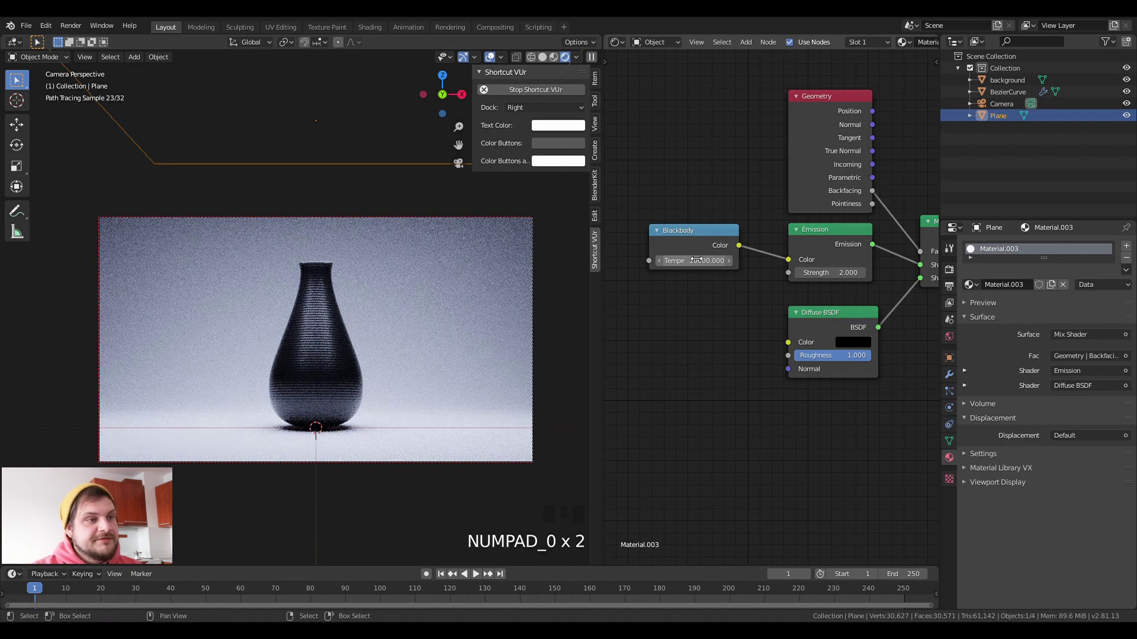
{"action": "left_click", "coordinate": [695, 264]}
{"action": "double_click", "coordinate": [695, 265]}
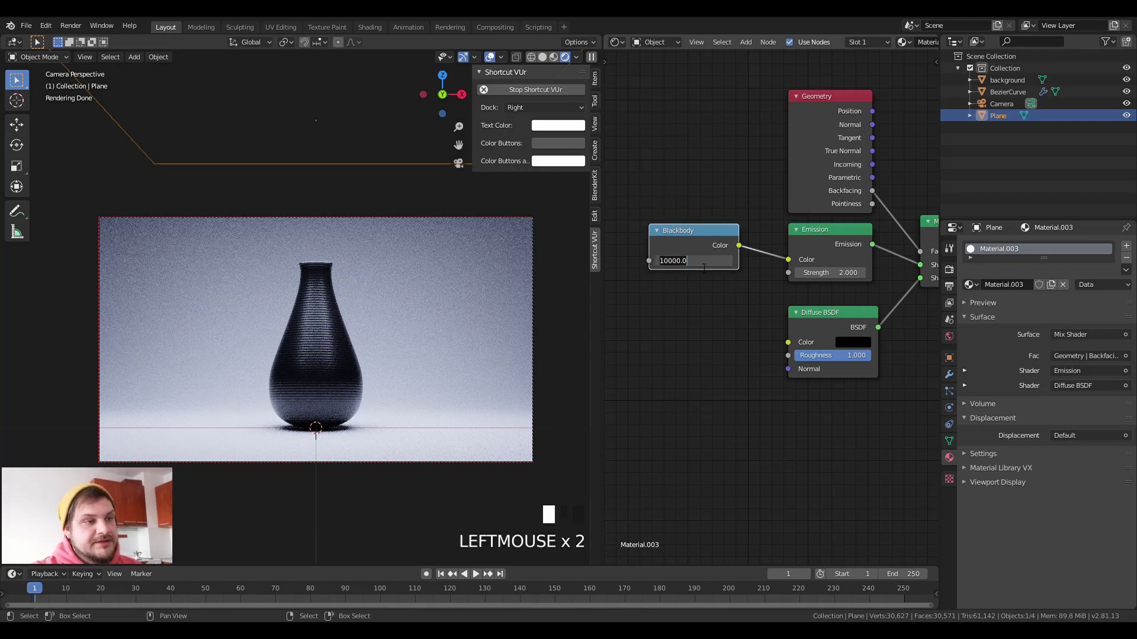
{"action": "type", "text": "65000"}
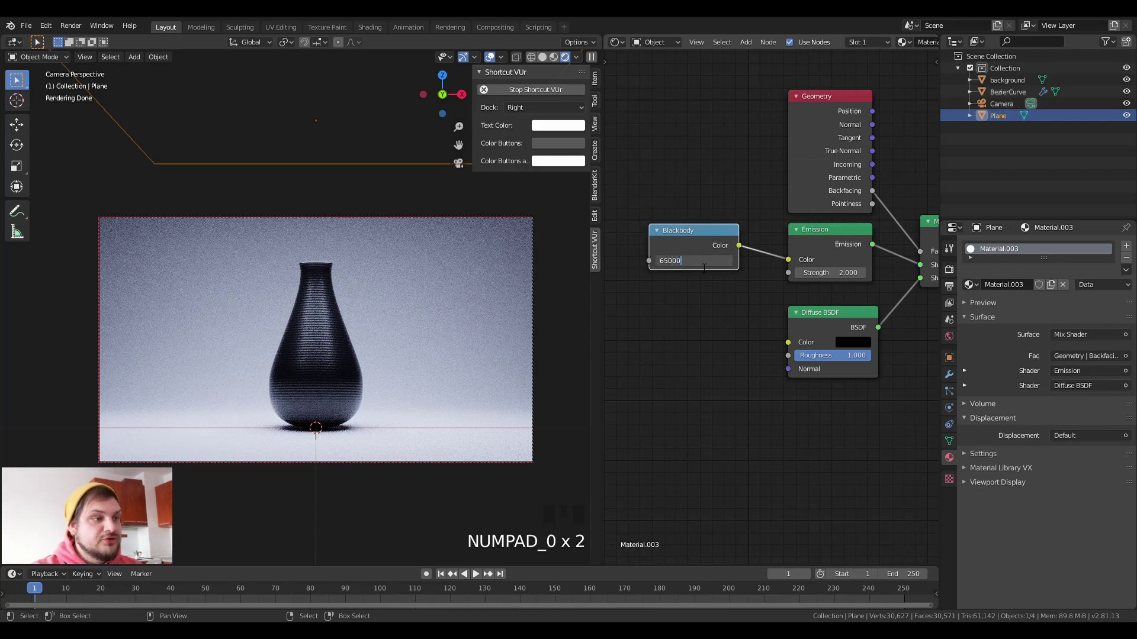
{"action": "key", "text": "Return"}
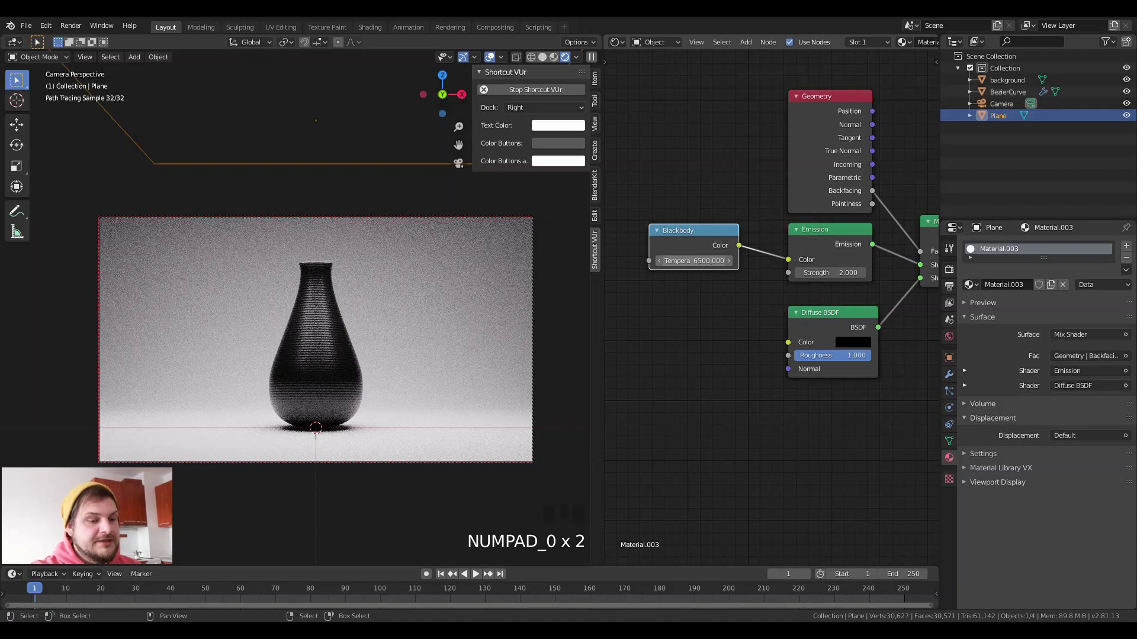
{"action": "left_click", "coordinate": [704, 268]}
{"action": "type", "text": "700"}
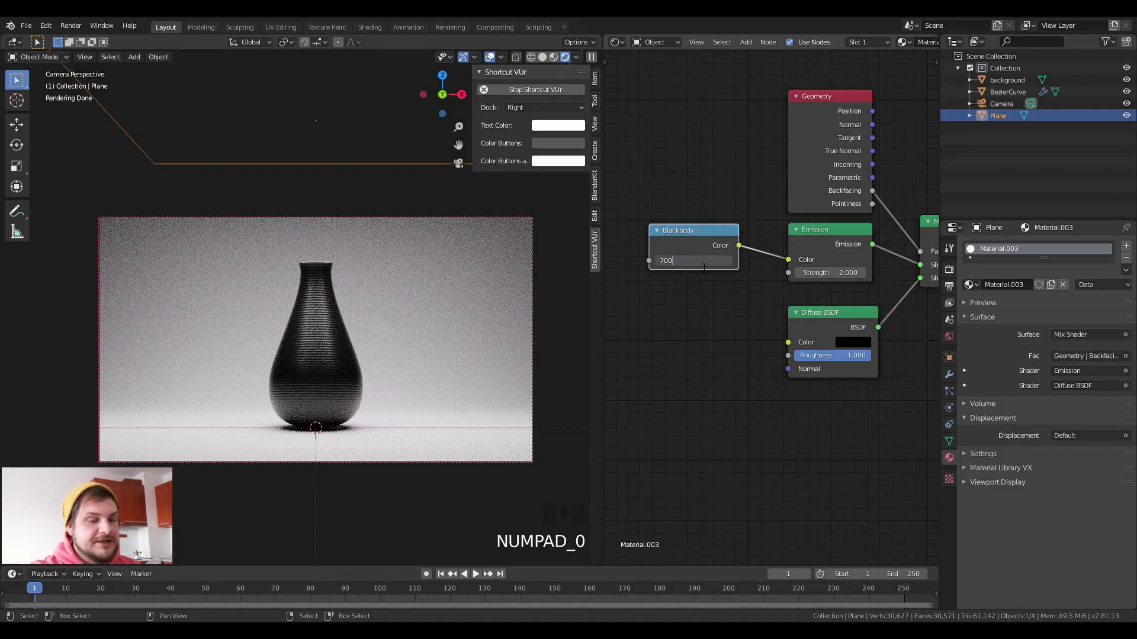
{"action": "type", "text": "0"}
{"action": "key", "text": "Return"}
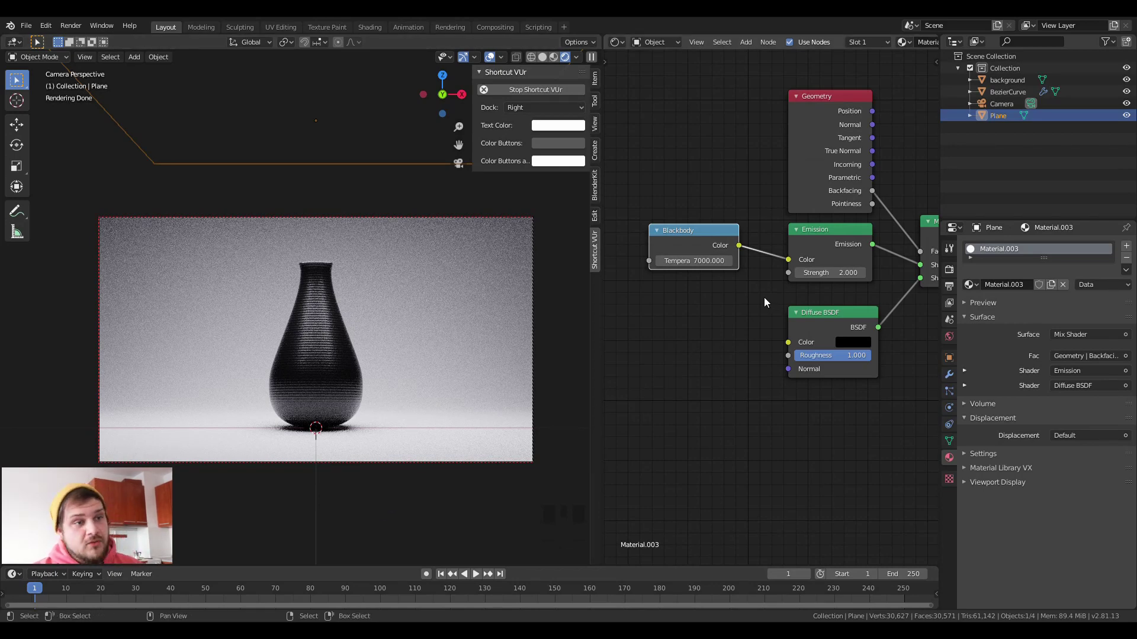
{"action": "left_click", "coordinate": [789, 263]}
{"action": "left_click_drag", "start_coordinate": [789, 265], "coordinate": [744, 278]}
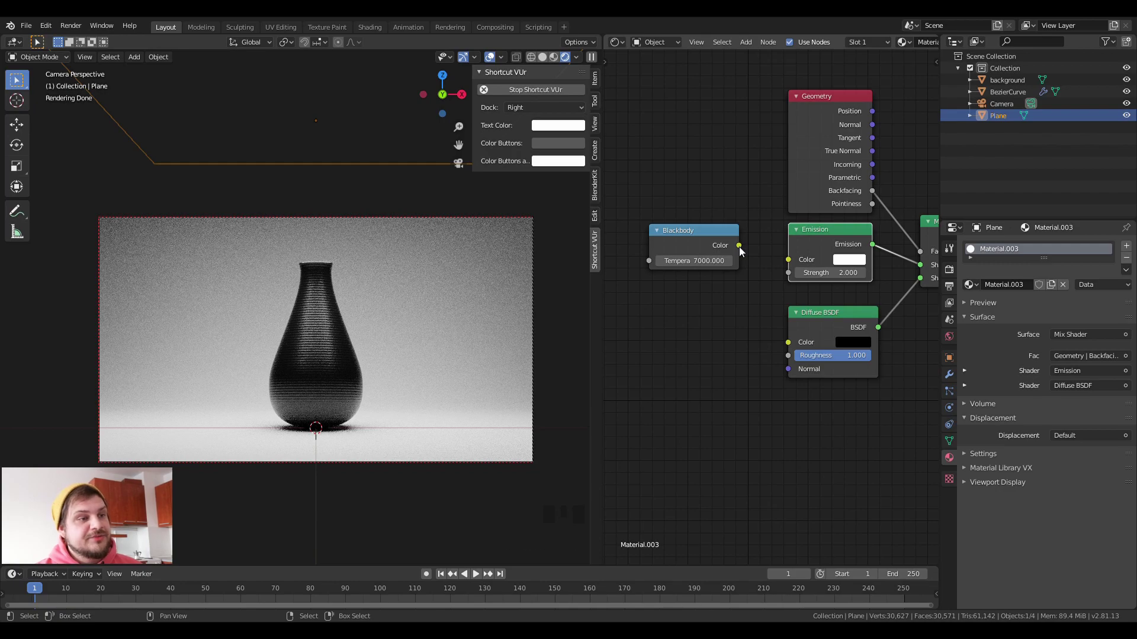
{"action": "left_click_drag", "start_coordinate": [739, 247], "coordinate": [788, 260]}
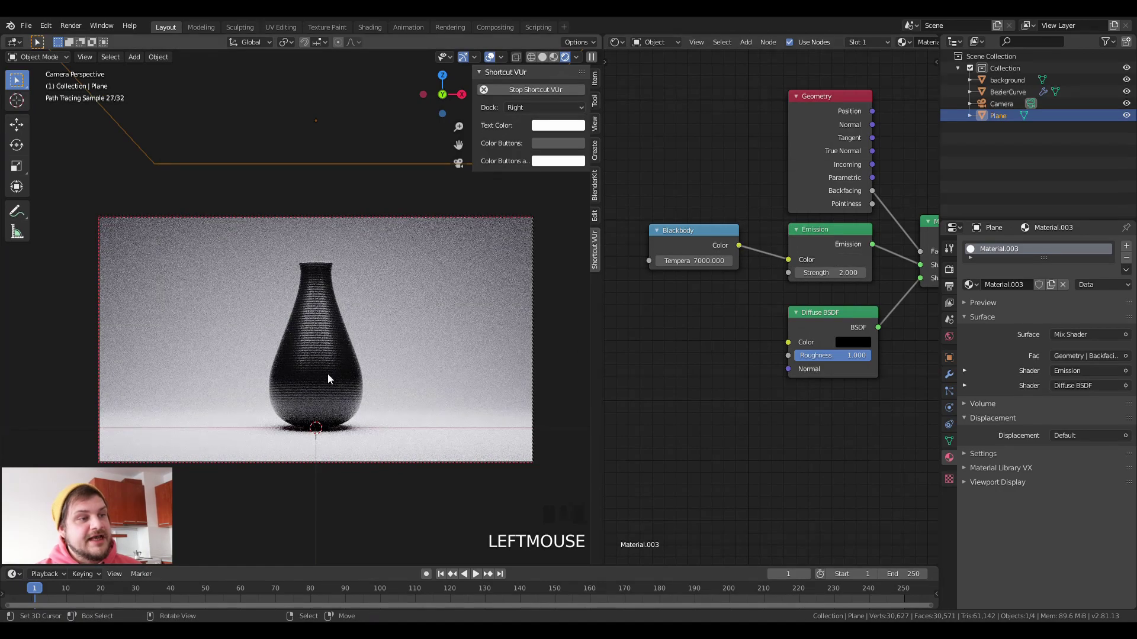
{"action": "scroll", "coordinate": [398, 378], "scroll_direction": "up", "scroll_amount": 2}
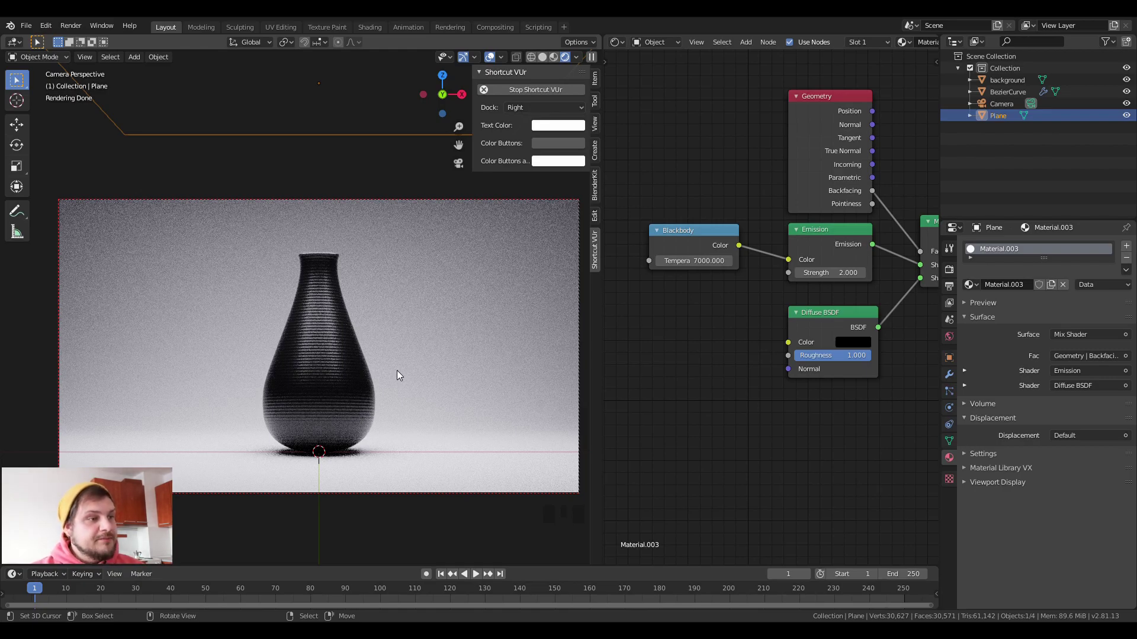
{"action": "middle_click_drag", "start_coordinate": [457, 363], "coordinate": [431, 354], "text": "shift"}
Lower the emission plane slightly along Z and tilt it about 15° around X
{"action": "scroll", "coordinate": [432, 350], "scroll_direction": "down", "scroll_amount": 2}
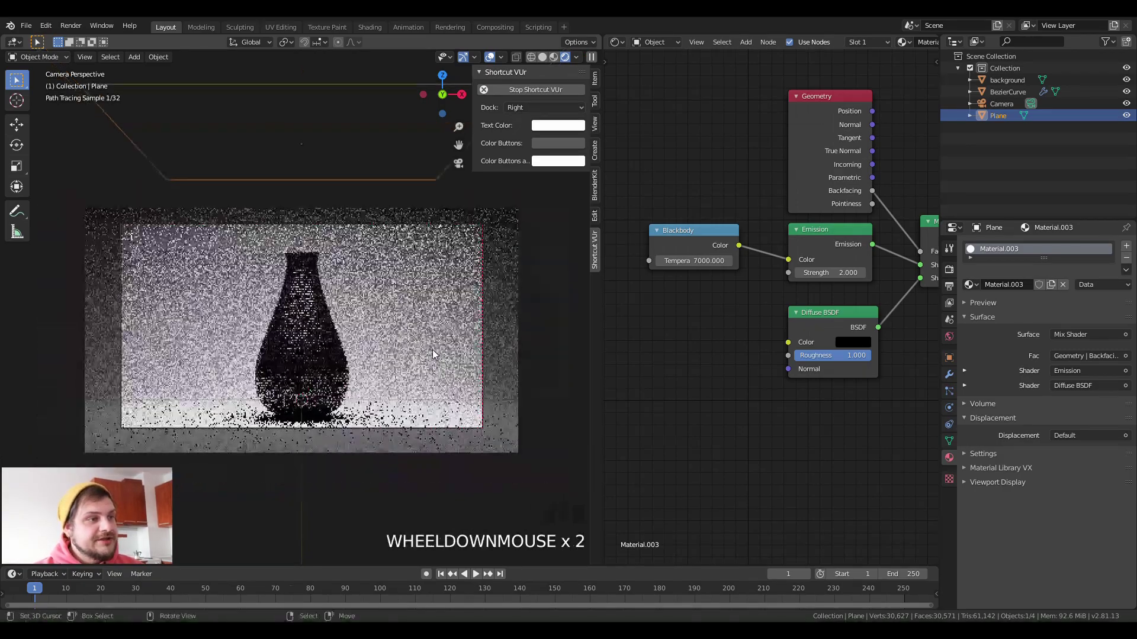
{"action": "scroll", "coordinate": [432, 354], "scroll_direction": "up", "scroll_amount": 2}
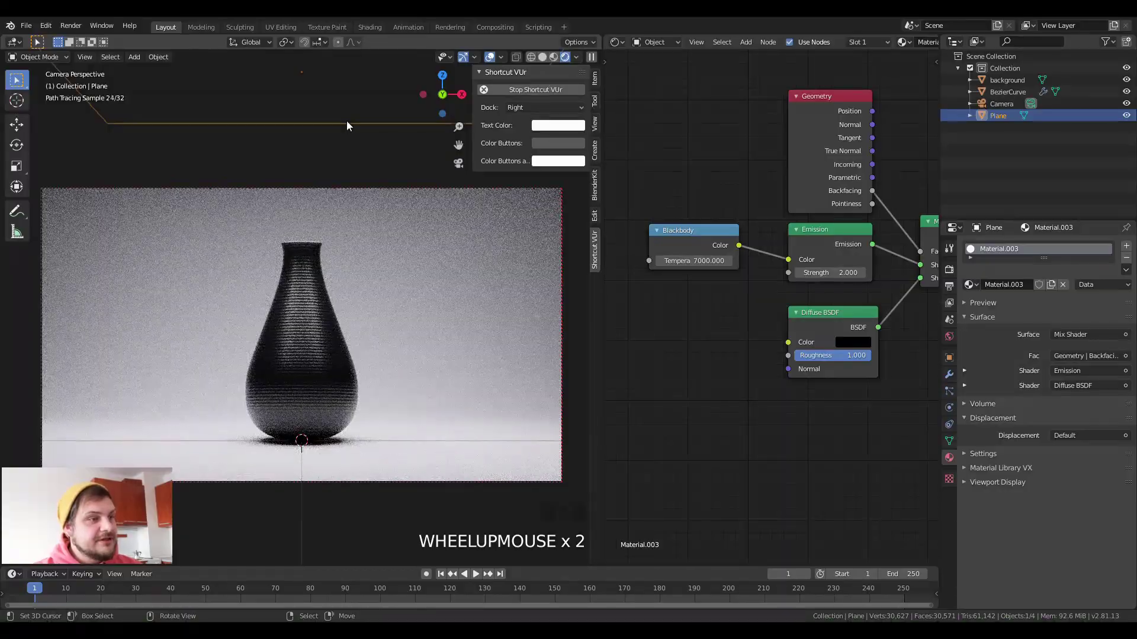
{"action": "key", "text": "g"}
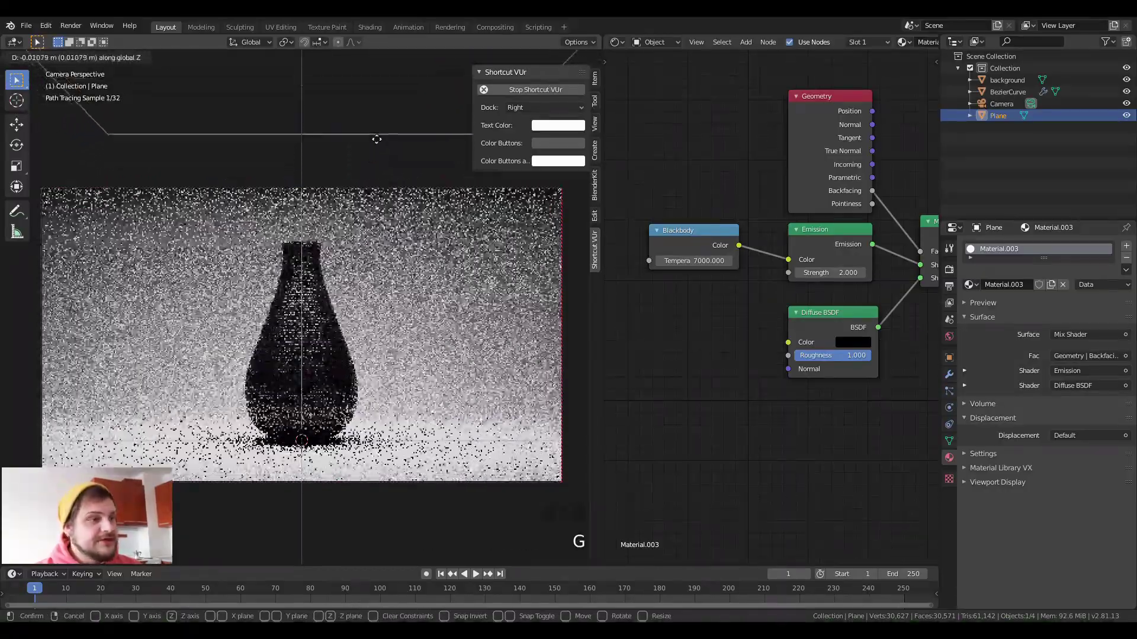
{"action": "key", "text": "r"}
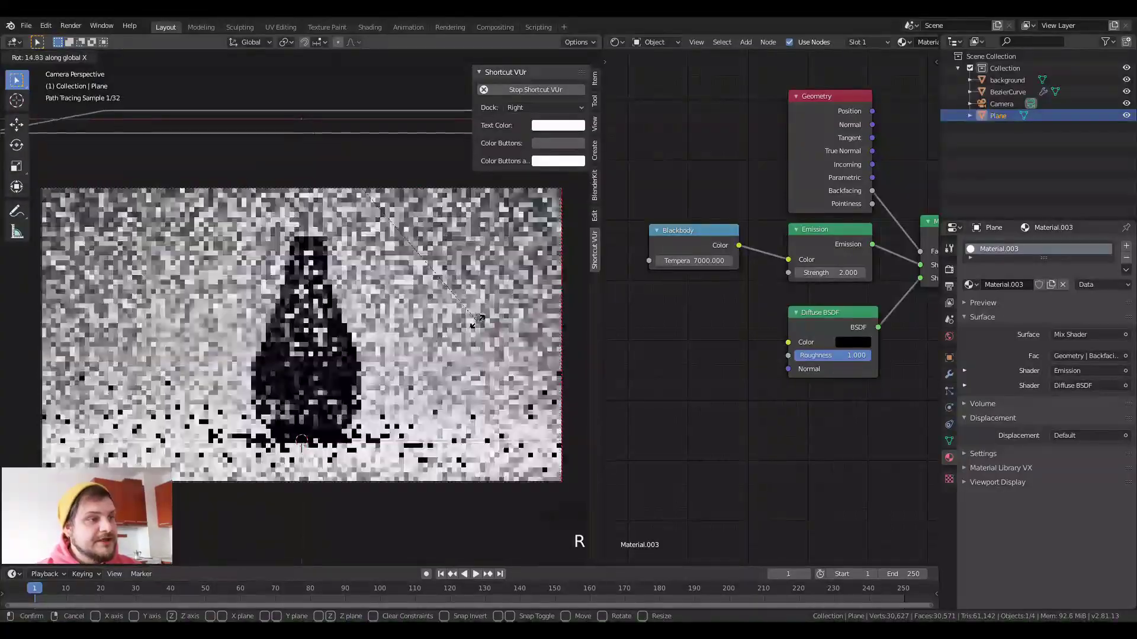
{"action": "left_click", "coordinate": [492, 319]}
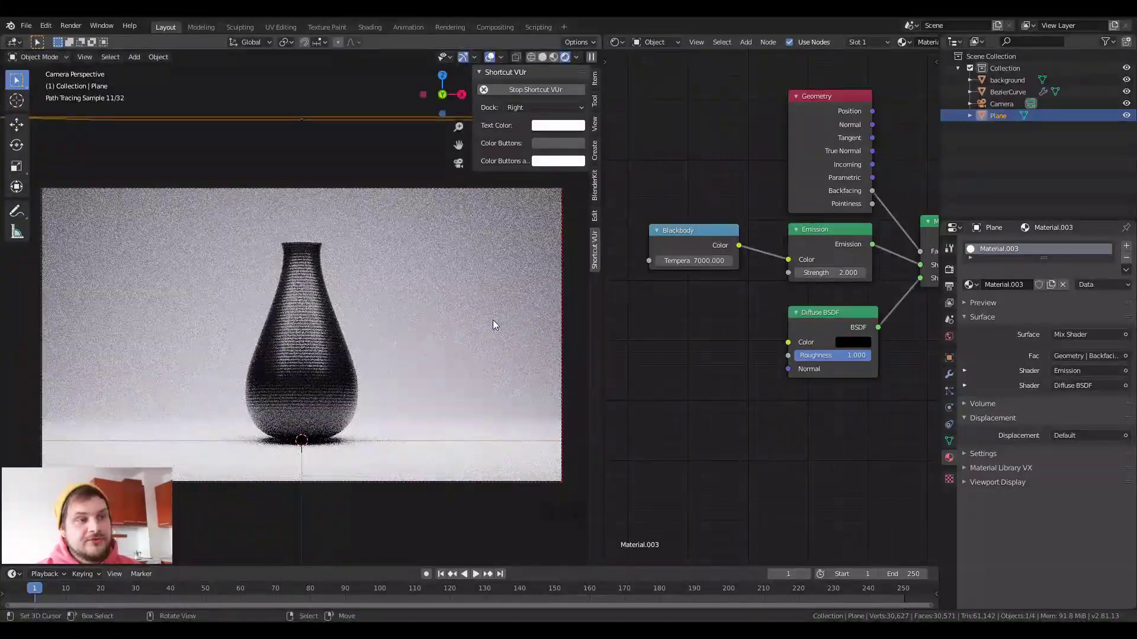